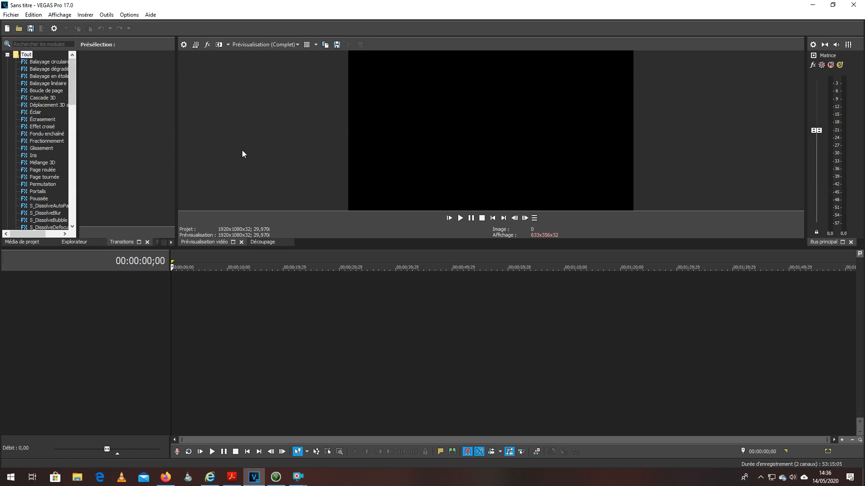
Import the DJI_0049 drone clip and match the project's video settings to it.
click(17, 30)
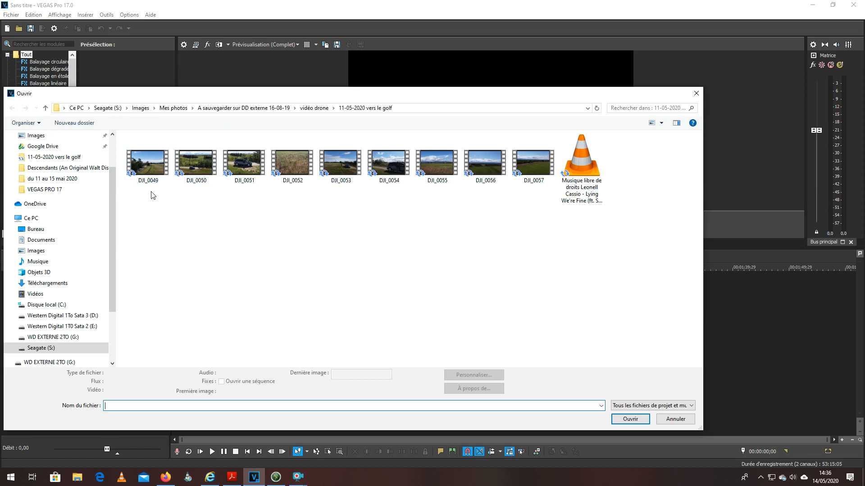
double_click(149, 164)
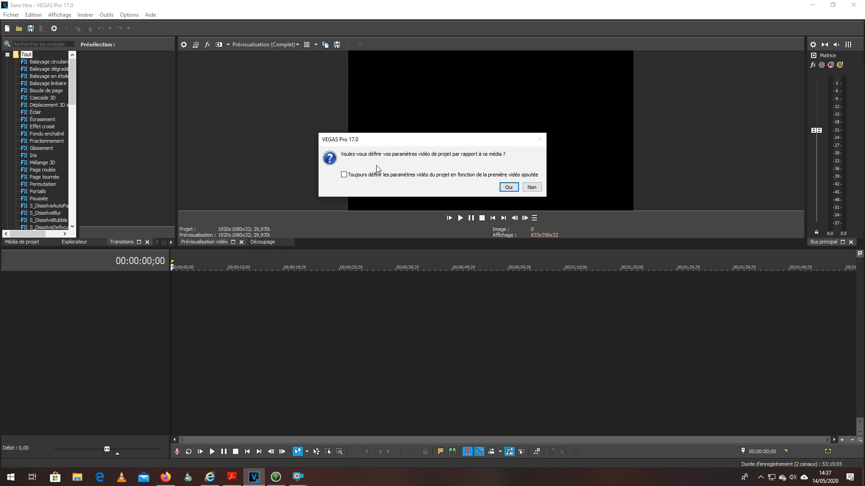
click(508, 187)
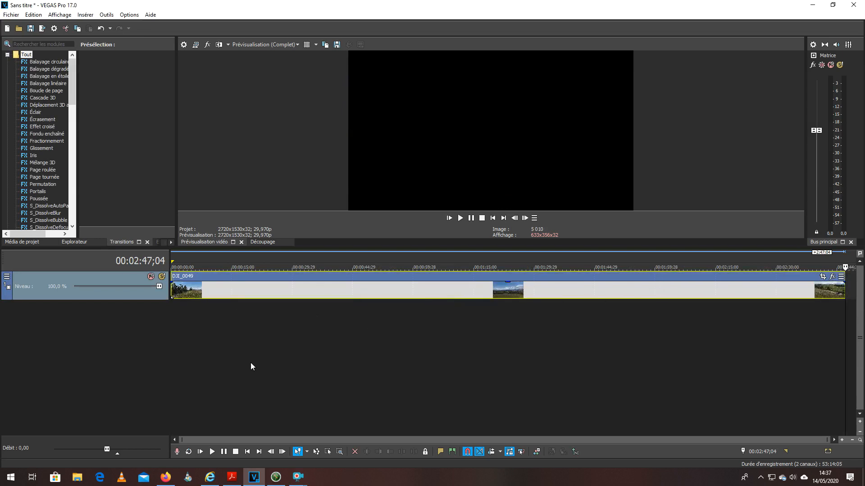
Import the "Lying We're Fine" music file onto a new audio track and align it with the timeline's start.
right_click(64, 309)
click(105, 323)
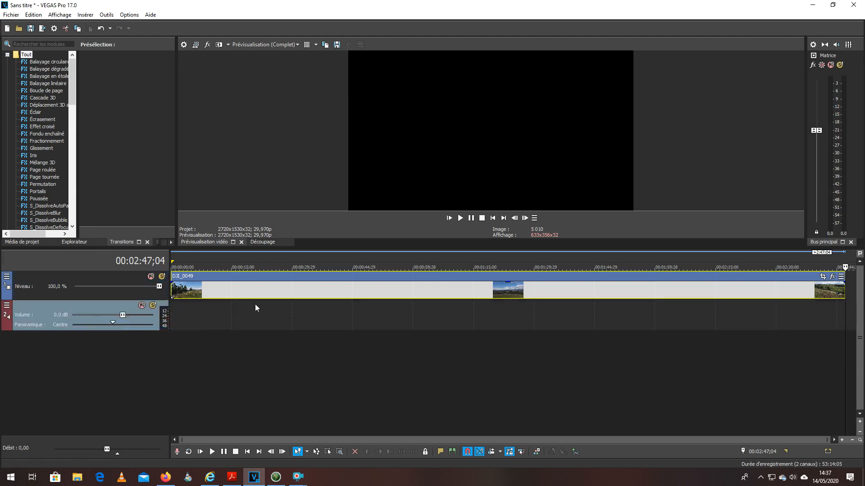
click(197, 288)
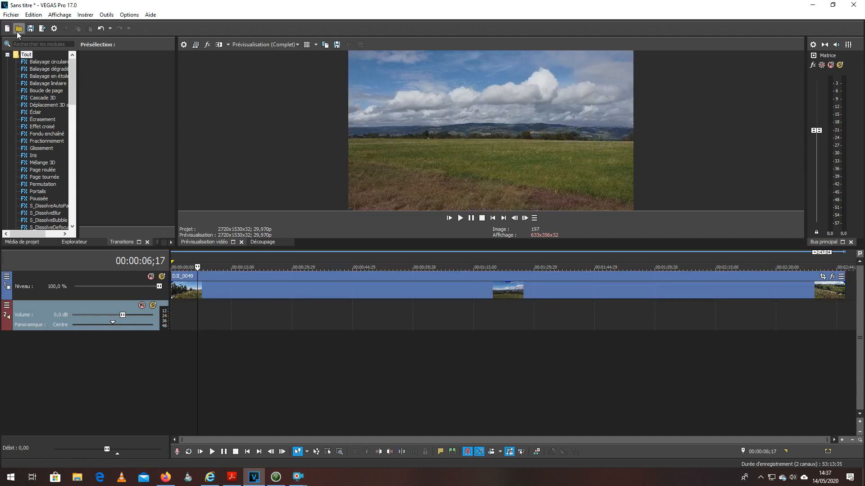
click(18, 29)
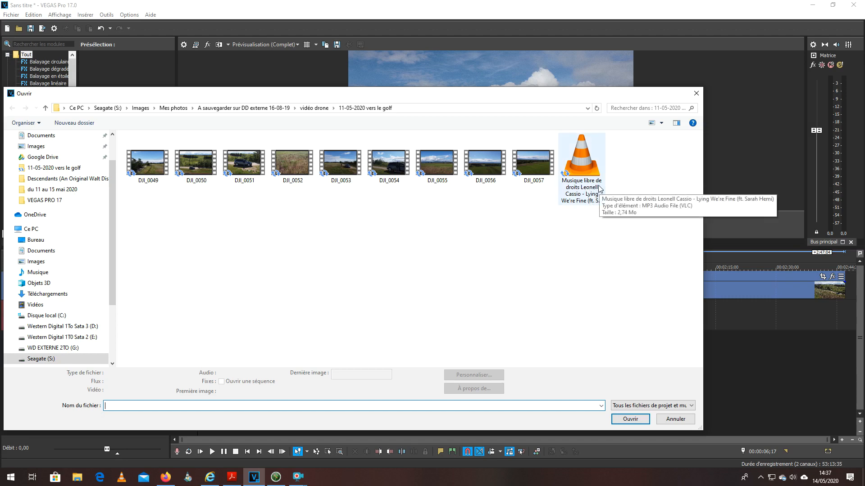
double_click(583, 169)
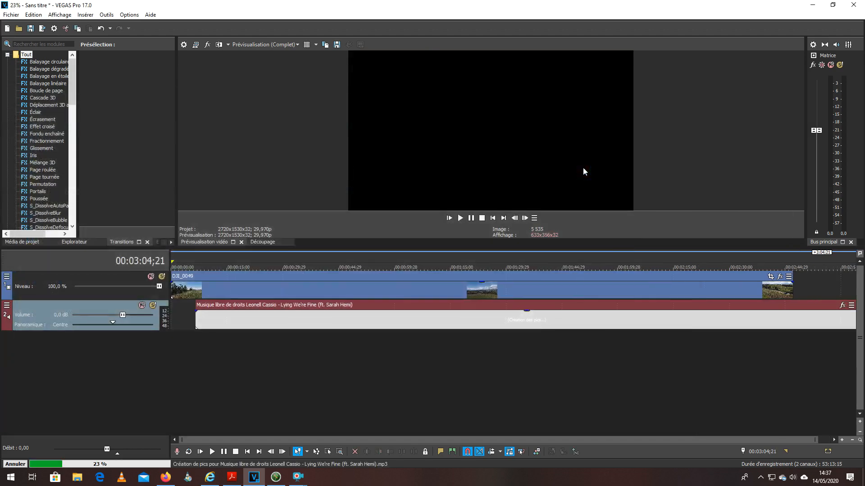
drag(377, 303, 347, 304)
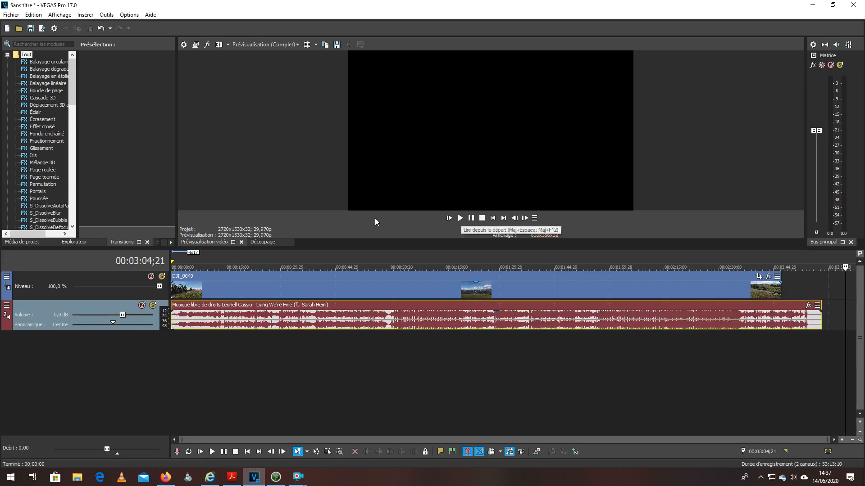
Play the opening seconds of the clip with its music from the timeline's start.
click(492, 219)
click(460, 218)
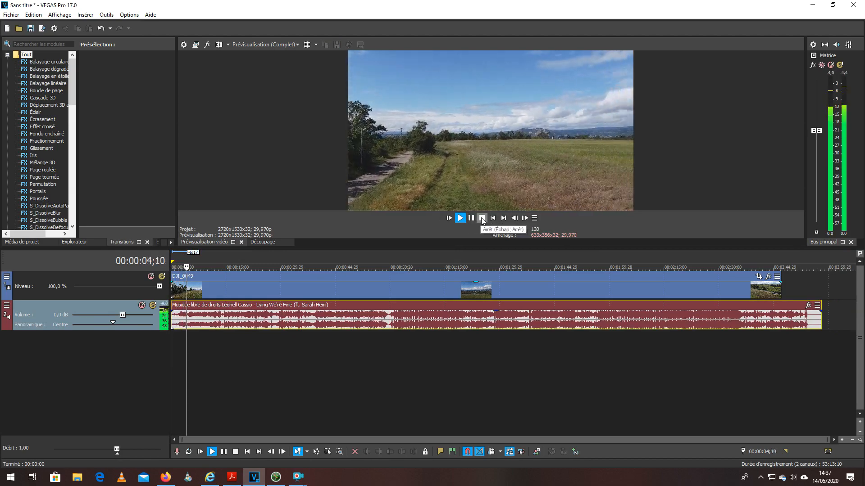
click(482, 218)
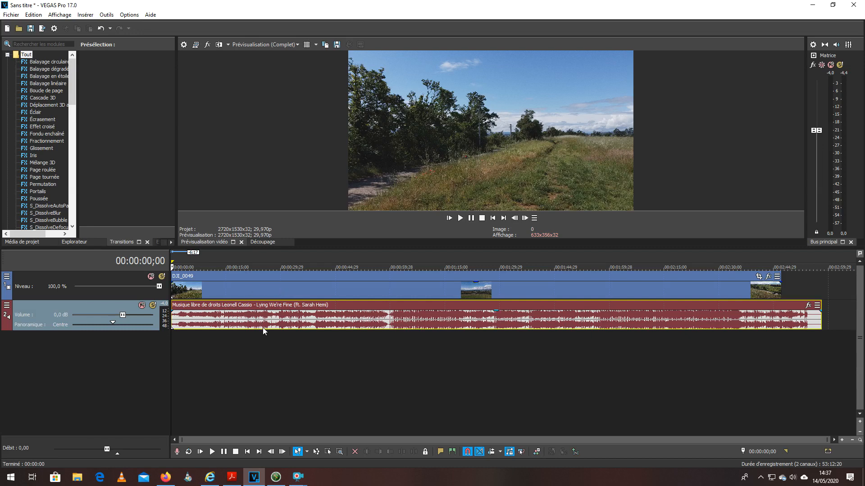
Add a short fade-in to the start of the DJI_0049 clip and preview it.
scroll(265, 331, up, 2)
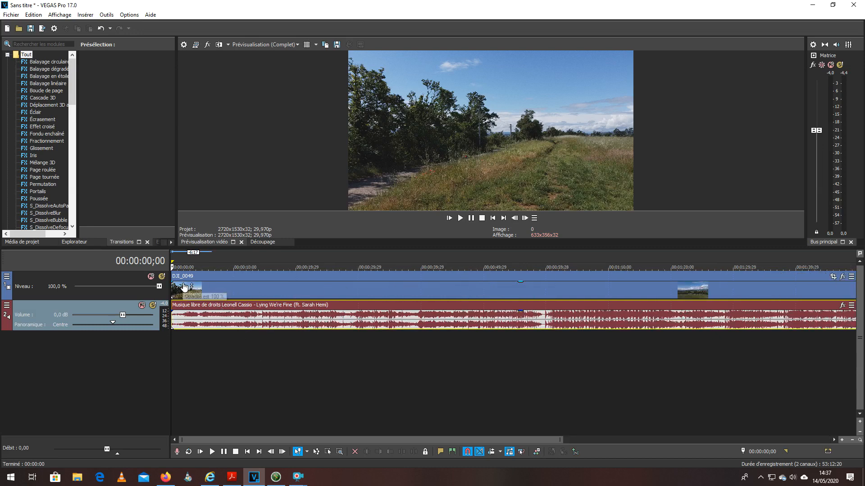
scroll(180, 293, up, 2)
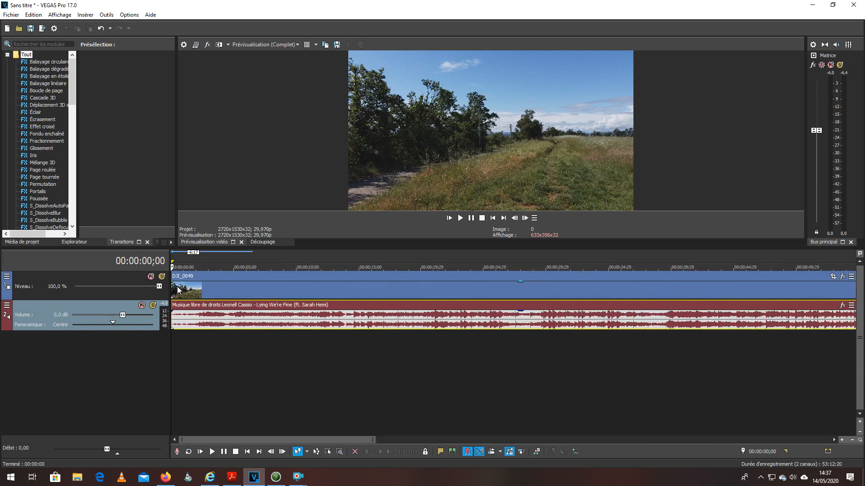
drag(171, 281, 189, 283)
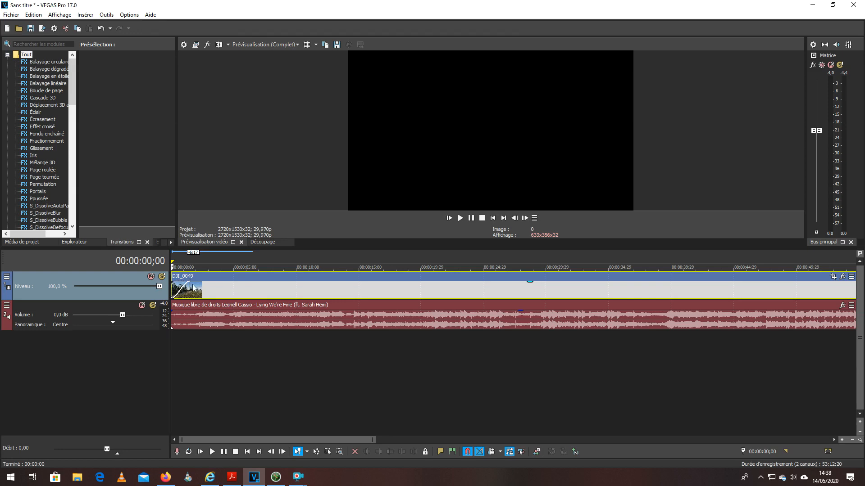
click(460, 218)
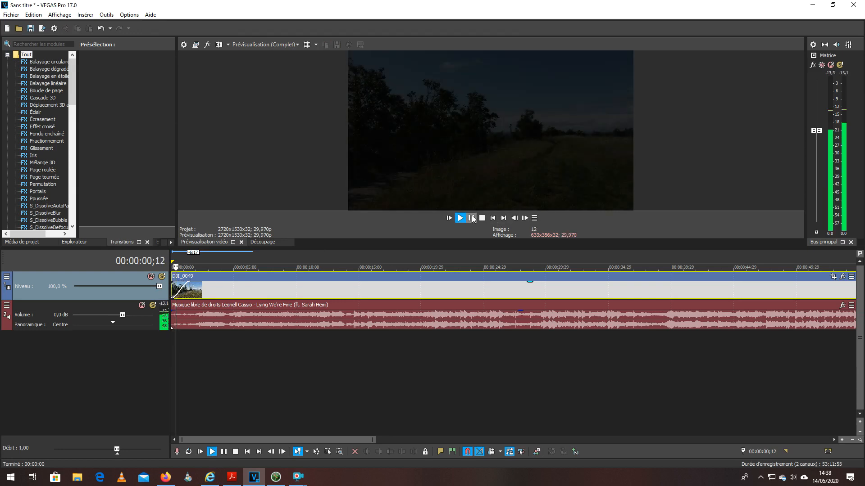
click(482, 218)
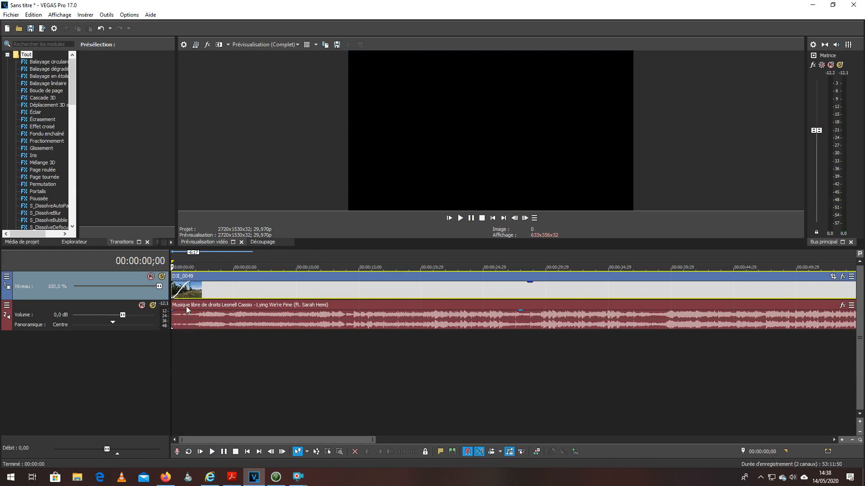
Add a fade-in of about 00:00:01;14 to the start of the music.
drag(172, 307, 187, 310)
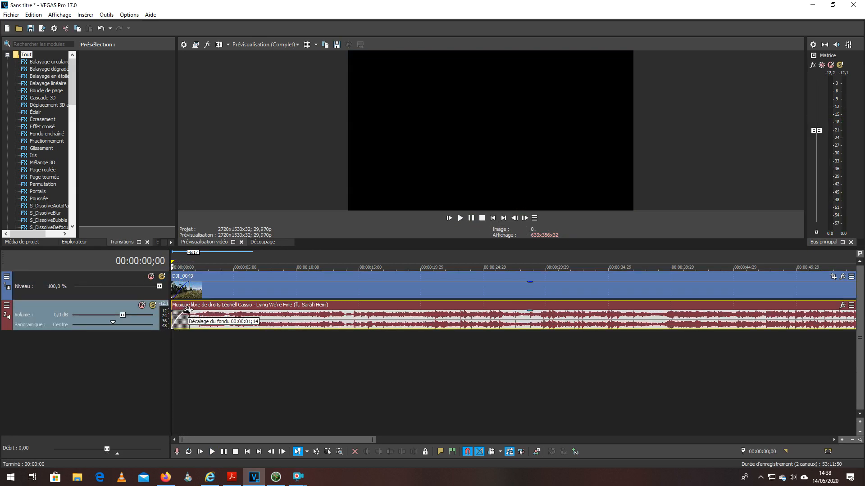
scroll(283, 347, down, 2)
scroll(283, 347, down, 2)
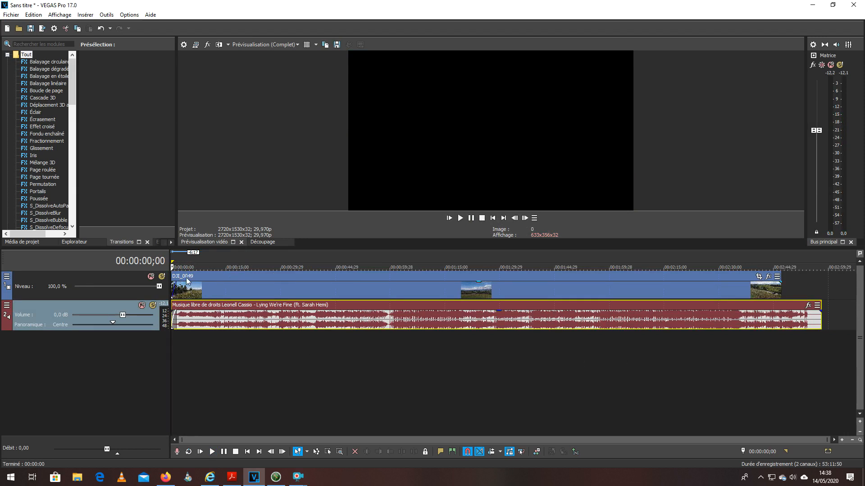
Insert a new video track above the DJI_0049 clip's track.
click(180, 261)
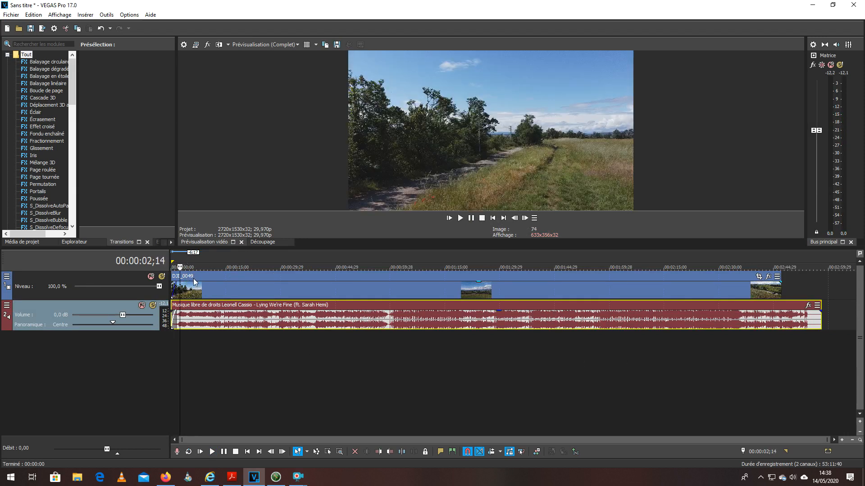
right_click(124, 278)
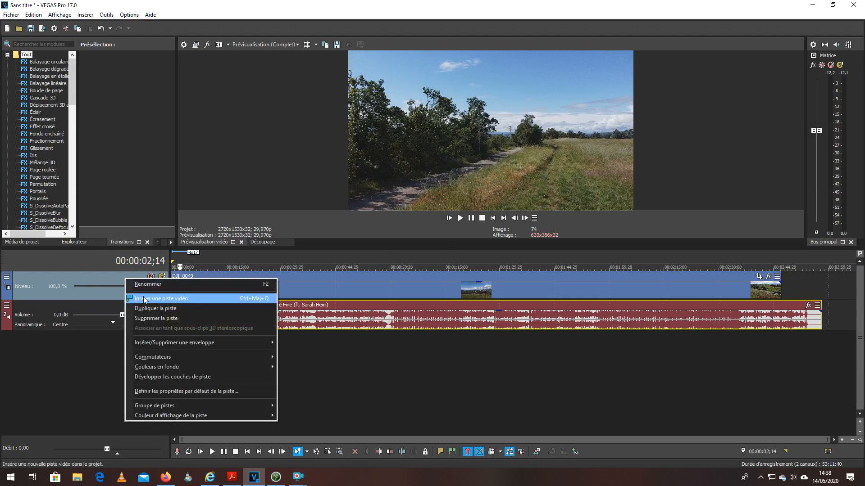
click(166, 298)
Insert a text media event at 00:00:06;05 on the empty video track, reading "Vidéo de drone".
click(194, 282)
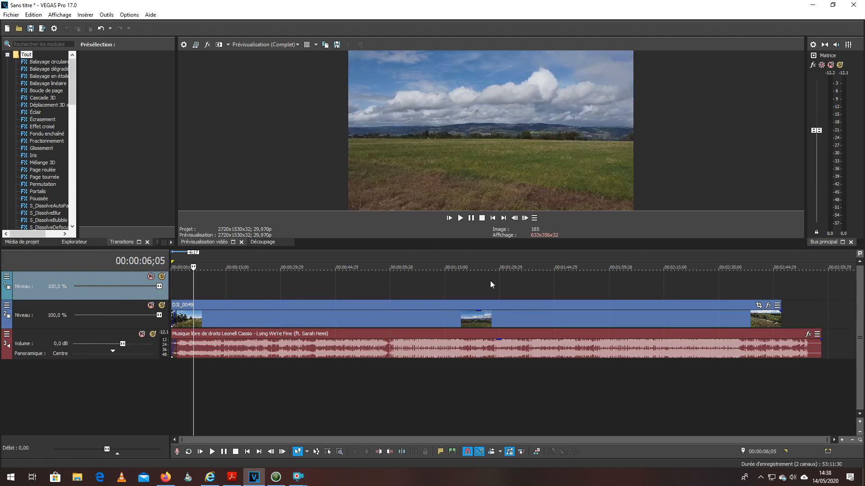
right_click(203, 280)
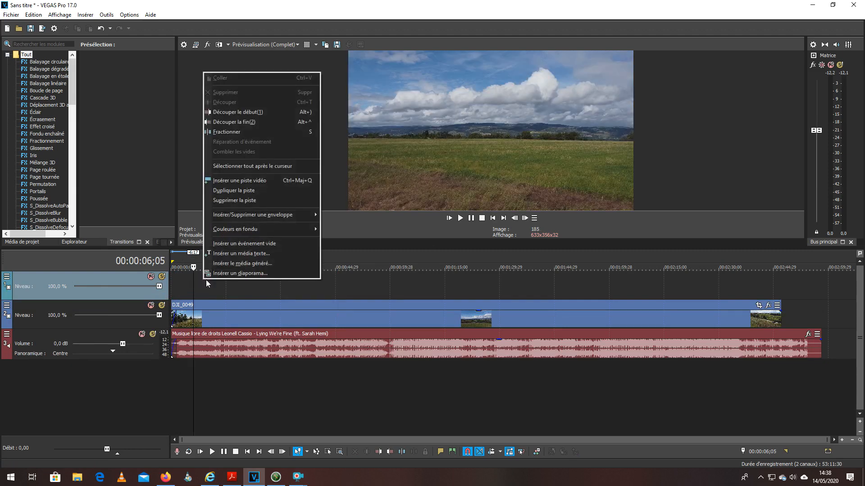
click(246, 255)
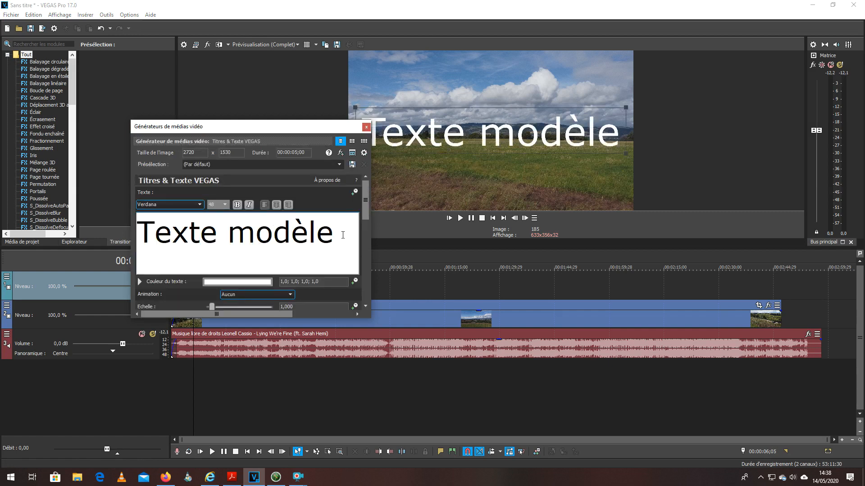
drag(343, 235, 158, 234)
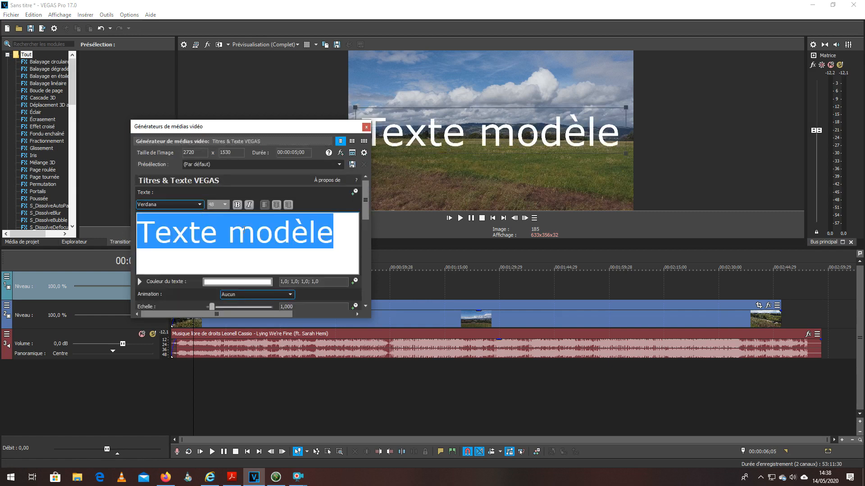
text(Vidéo de )
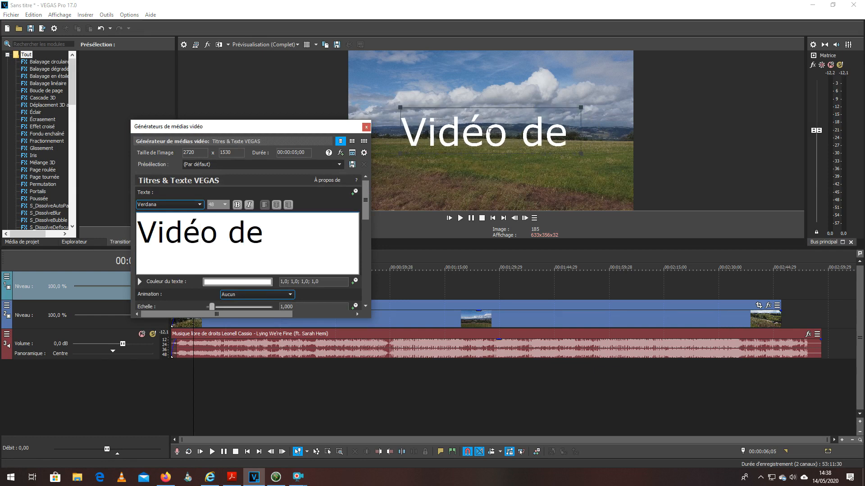
text(drone)
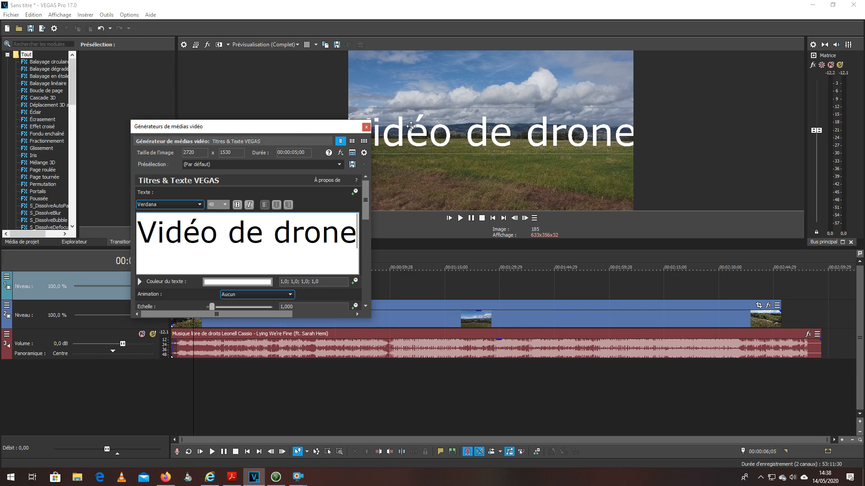
Scale the title down to about 0.629 and position it at about 0.47; 0.62, above the horizon.
drag(408, 122, 442, 113)
drag(380, 99, 433, 113)
drag(503, 112, 459, 100)
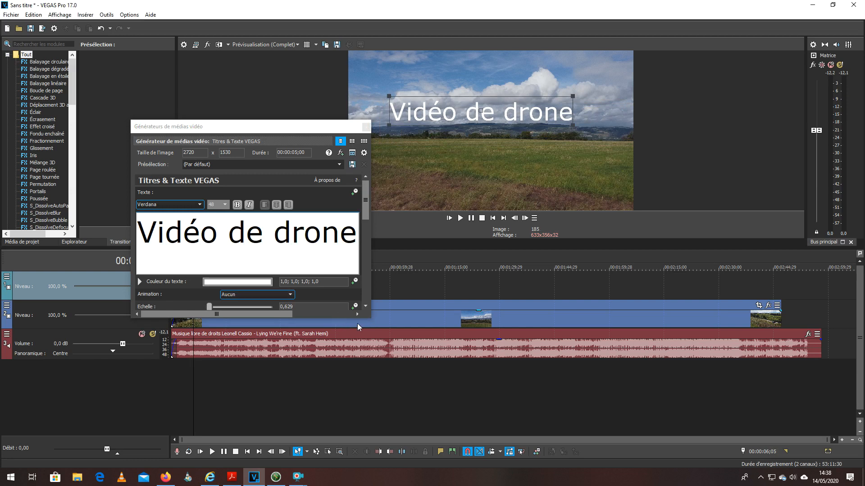
drag(357, 317, 357, 393)
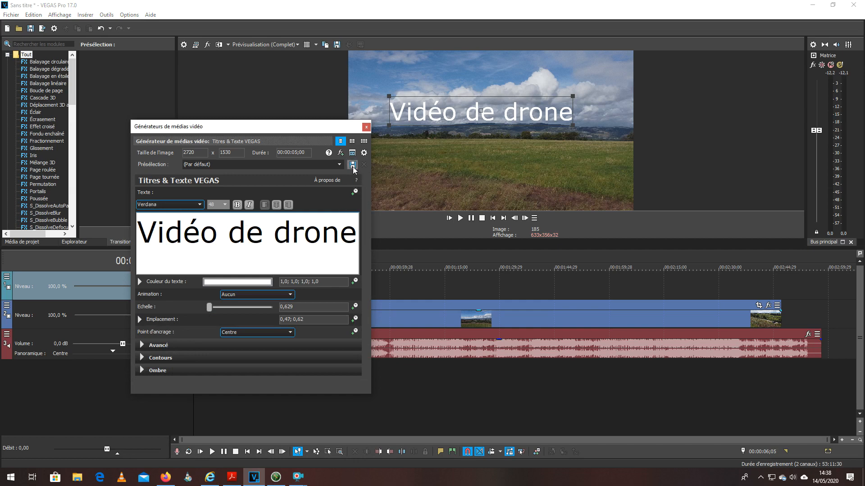
click(368, 129)
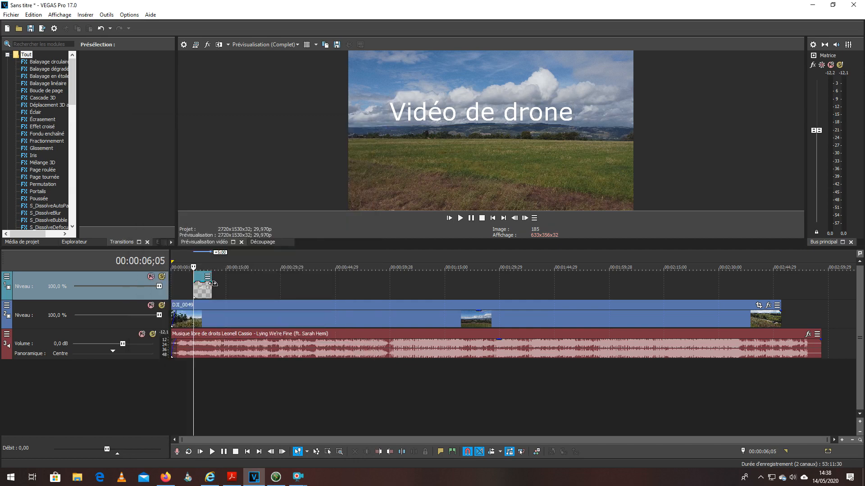
Extend the title event's end to about the 15-second mark, with a fade at both ends.
click(200, 291)
drag(212, 286, 221, 301)
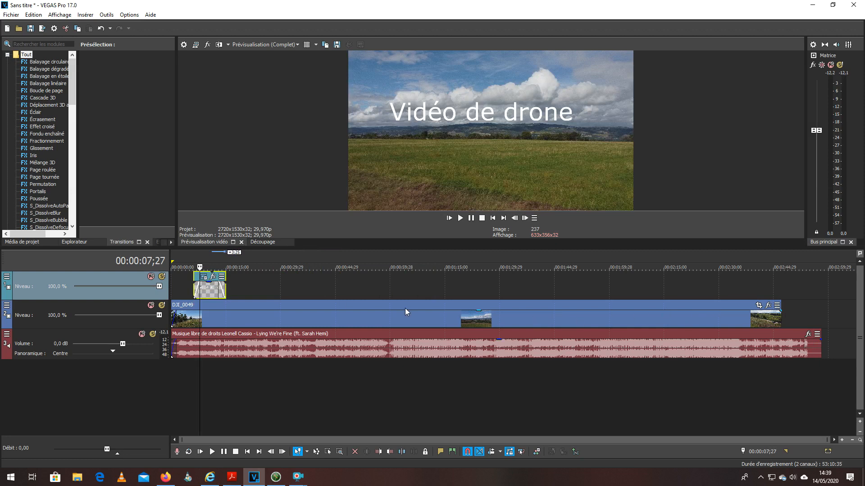
Add the Réglage de la saturation and Luminosité et contraste video effects to the DJI_0049 clip.
click(282, 255)
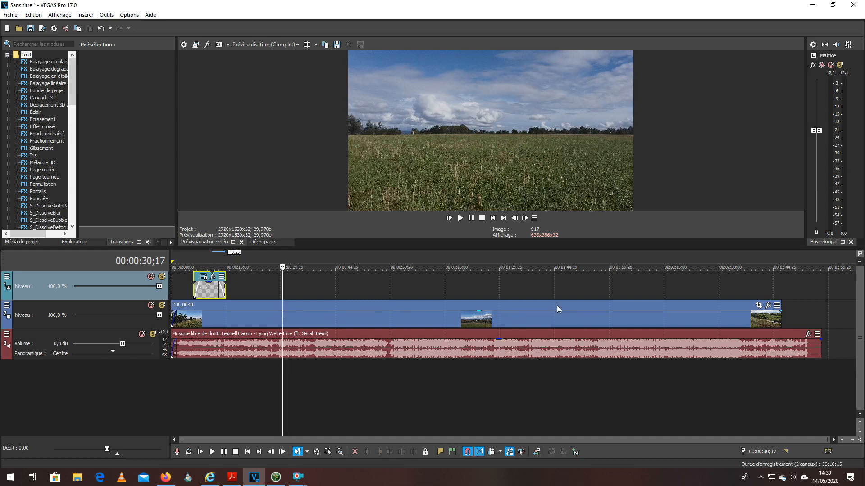
click(578, 307)
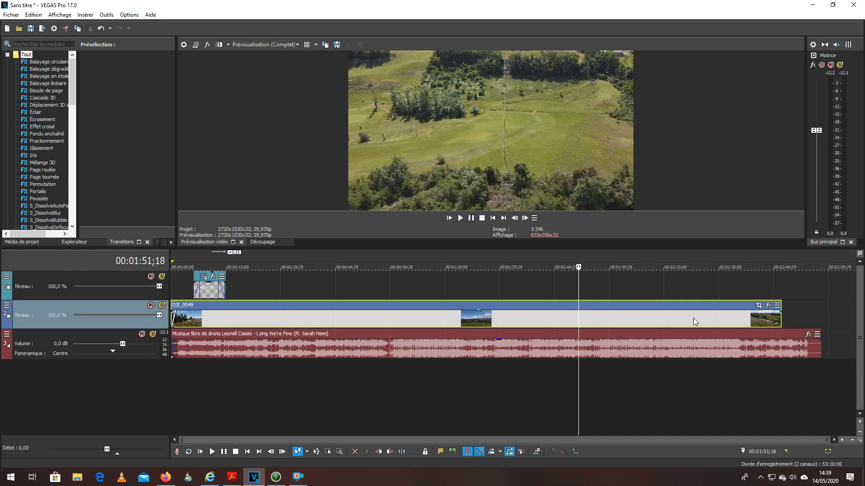
click(768, 306)
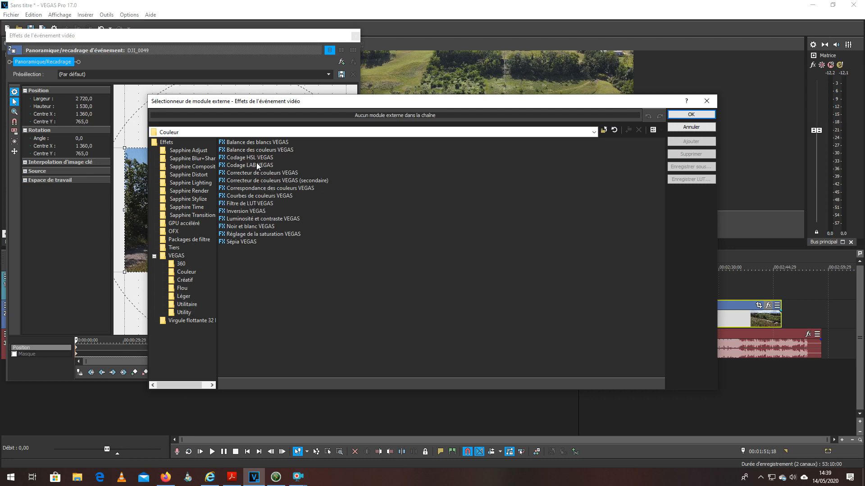
click(253, 235)
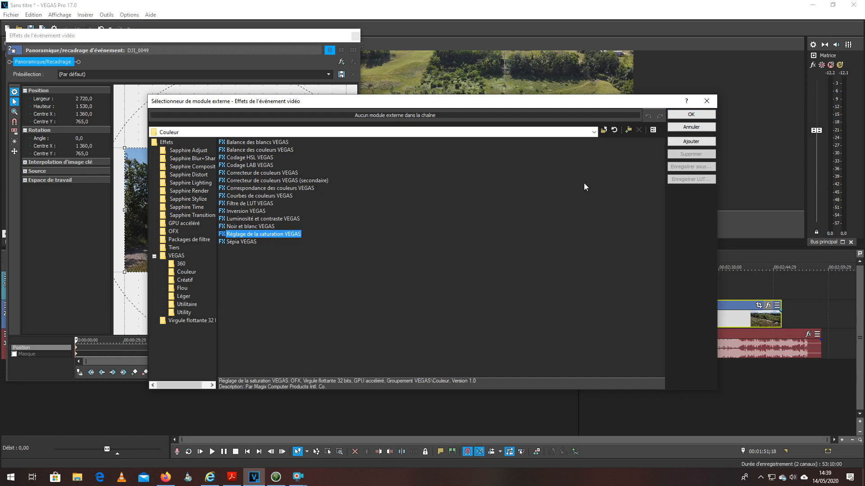
click(679, 143)
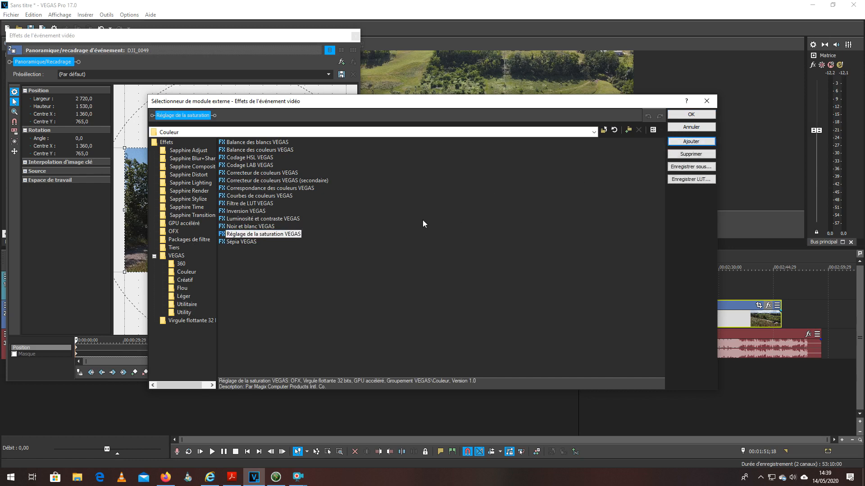
click(271, 219)
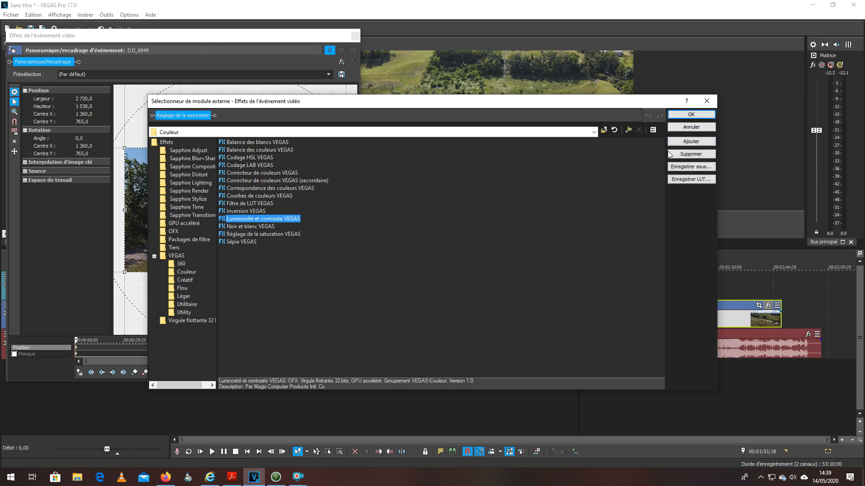
click(684, 143)
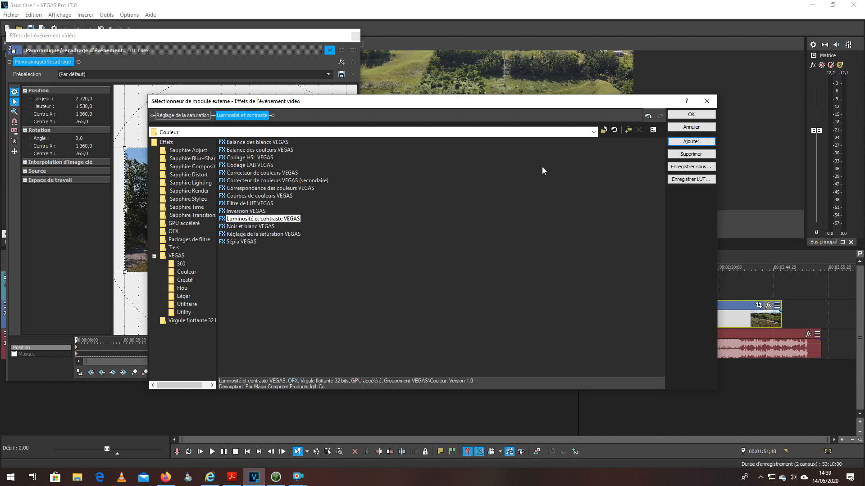
click(679, 116)
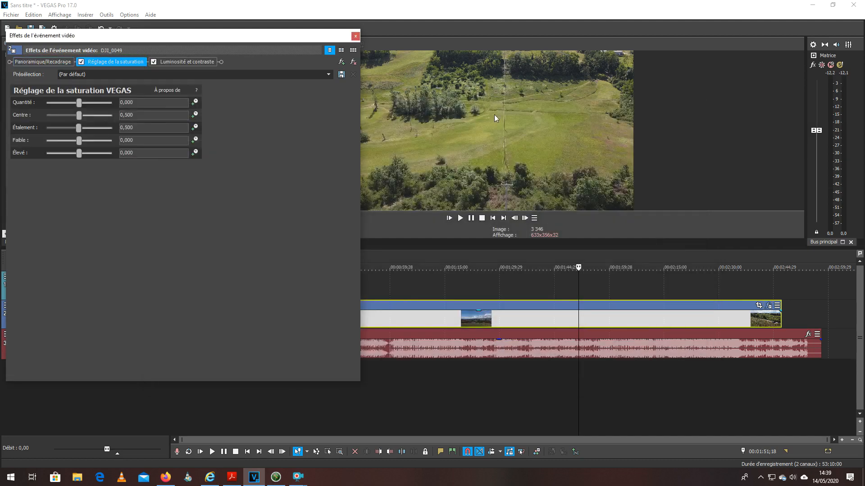
Set the saturation effect's Faible value to about 0,306 and compare the result with the original in the split-screen preview.
click(181, 62)
click(115, 62)
mouse_move(80, 142)
mouse_down()
mouse_move(113, 141)
mouse_move(81, 147)
mouse_up()
click(444, 255)
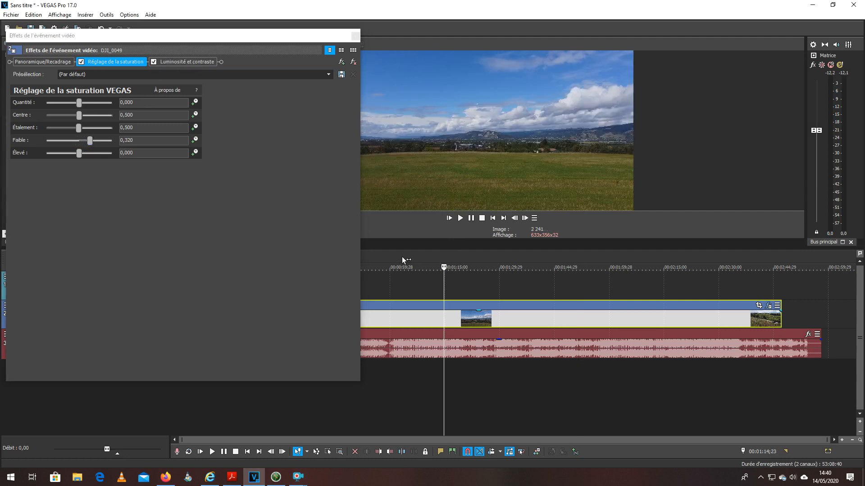
mouse_move(90, 140)
mouse_down()
mouse_move(71, 141)
mouse_move(90, 146)
mouse_up()
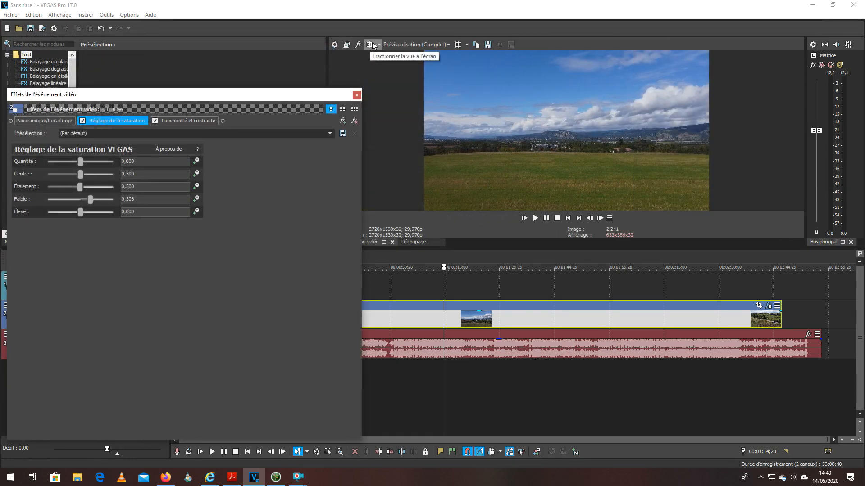
click(372, 43)
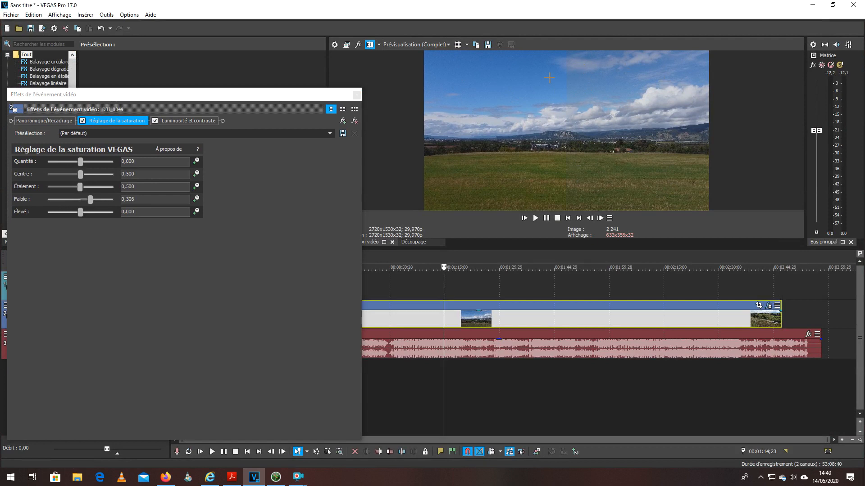
click(370, 45)
Set Luminosité to about 0,088 and Contraste to about 0,184, comparing with the original and checking the clip at several points.
click(191, 118)
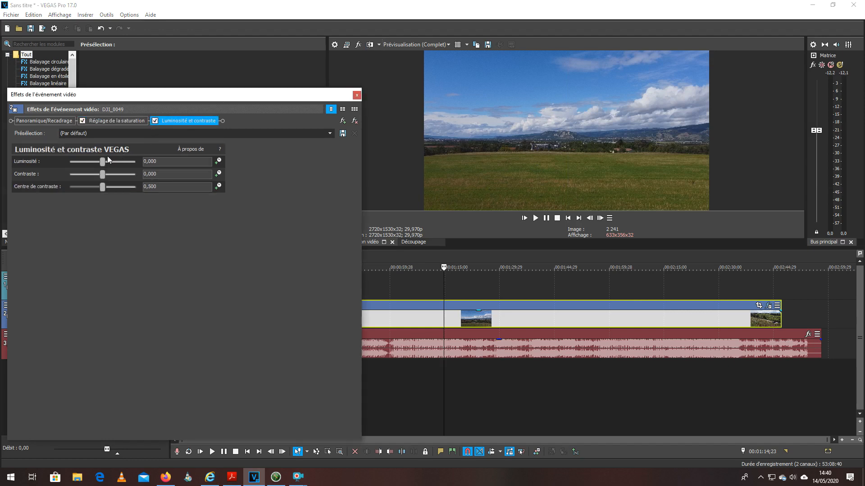
mouse_move(103, 163)
mouse_down()
mouse_move(91, 166)
mouse_move(107, 170)
mouse_up()
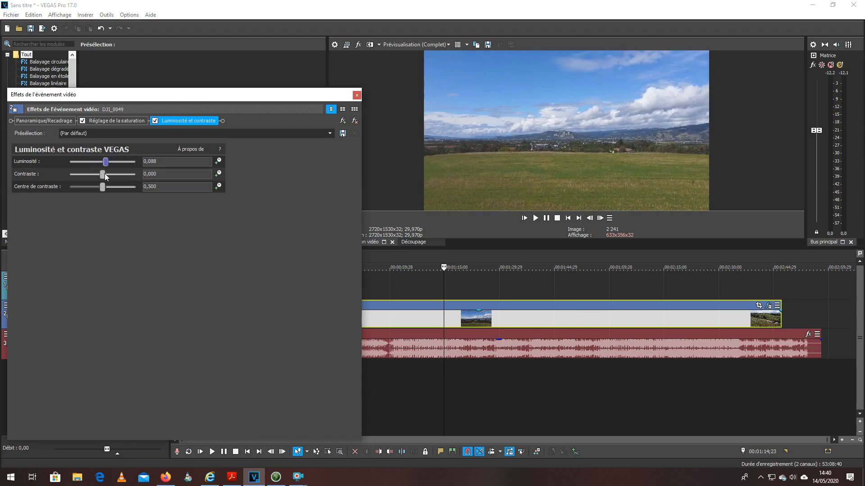
drag(105, 174, 111, 174)
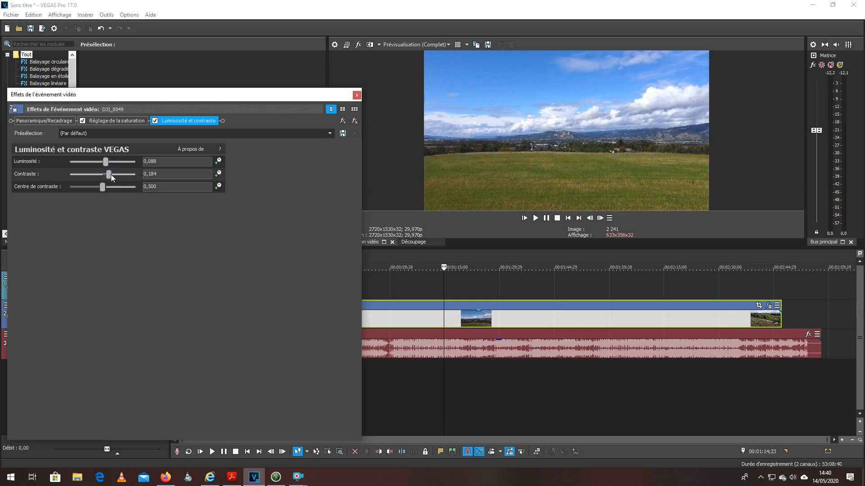
click(369, 46)
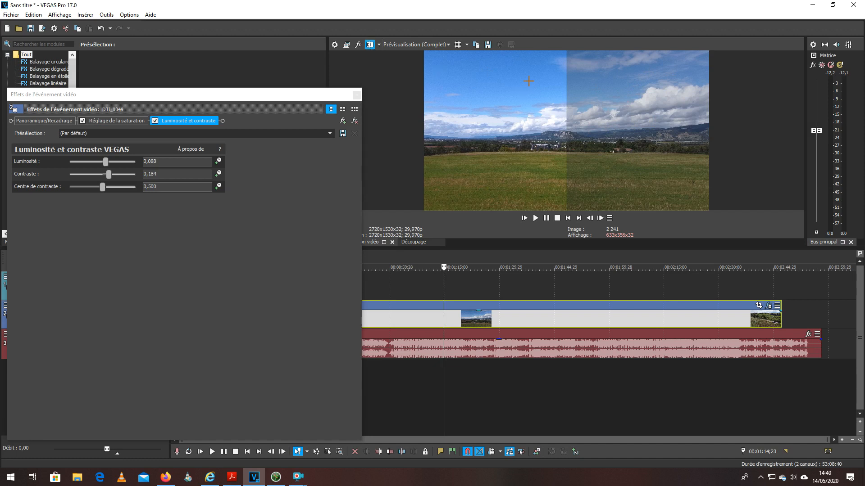
click(369, 45)
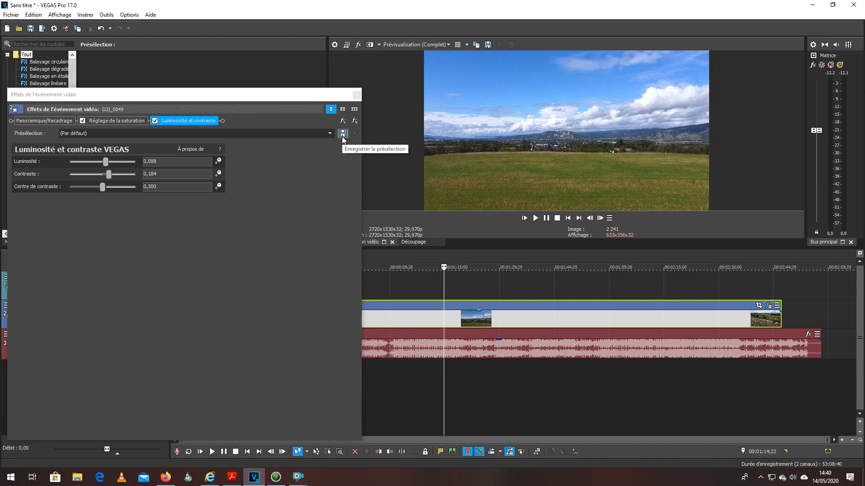
click(342, 137)
click(356, 95)
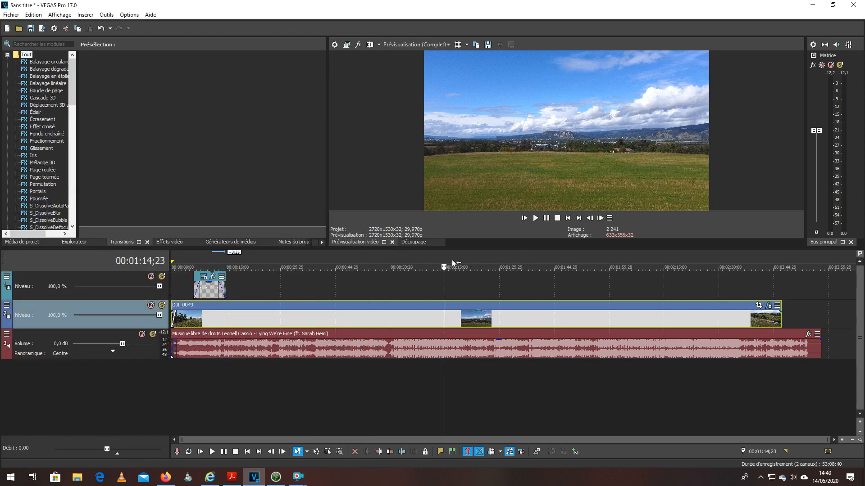
click(409, 261)
click(630, 259)
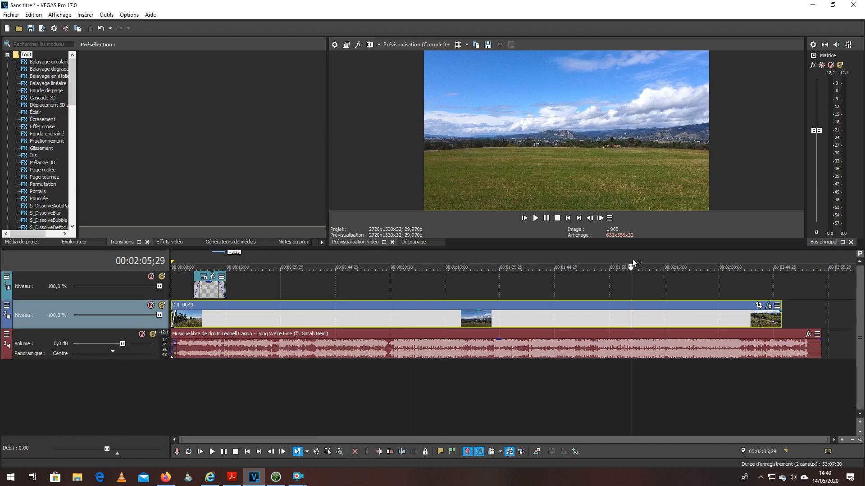
click(704, 259)
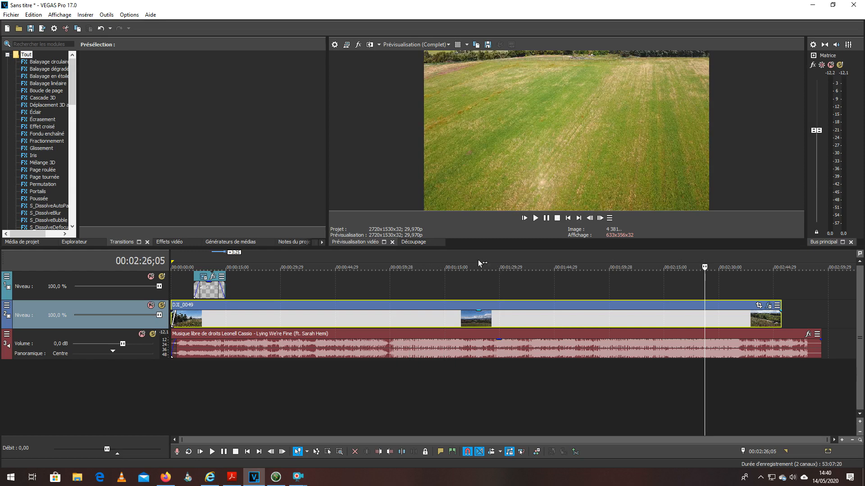
click(423, 259)
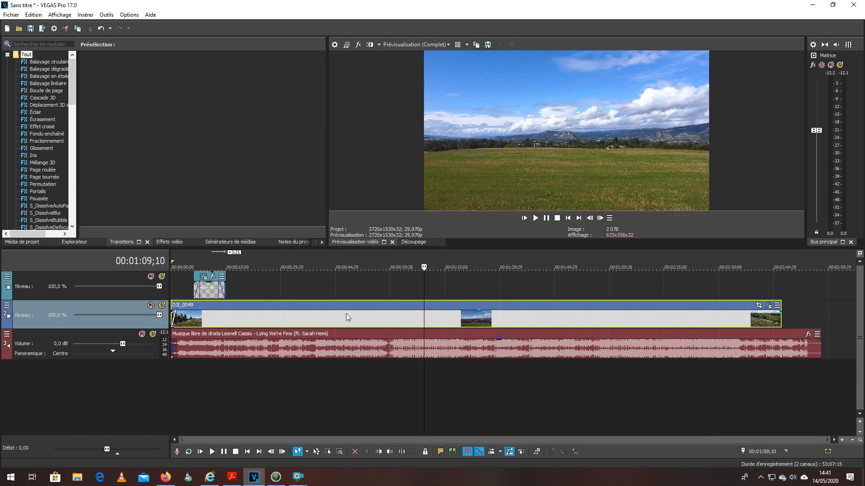
Disable resampling in the DJI_0049 clip's event properties.
right_click(336, 307)
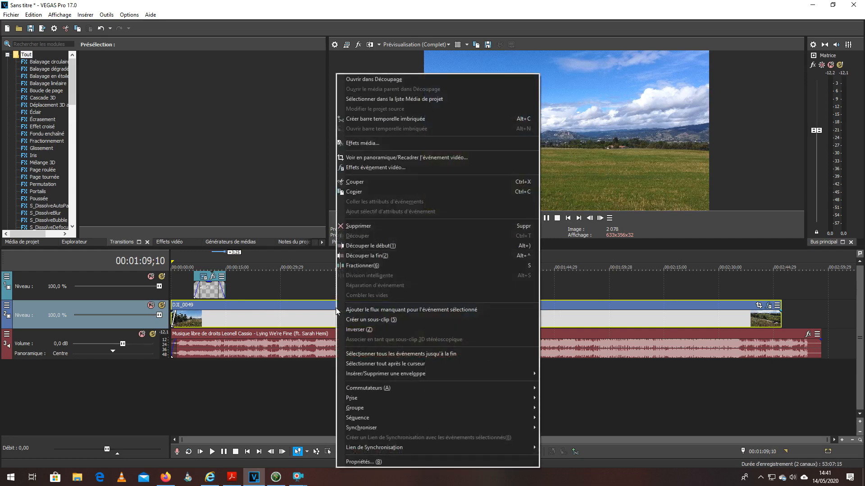
click(360, 462)
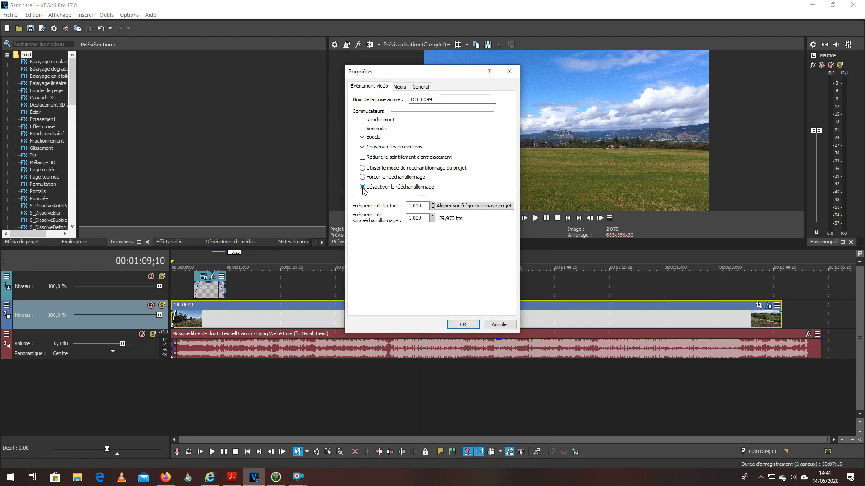
click(463, 324)
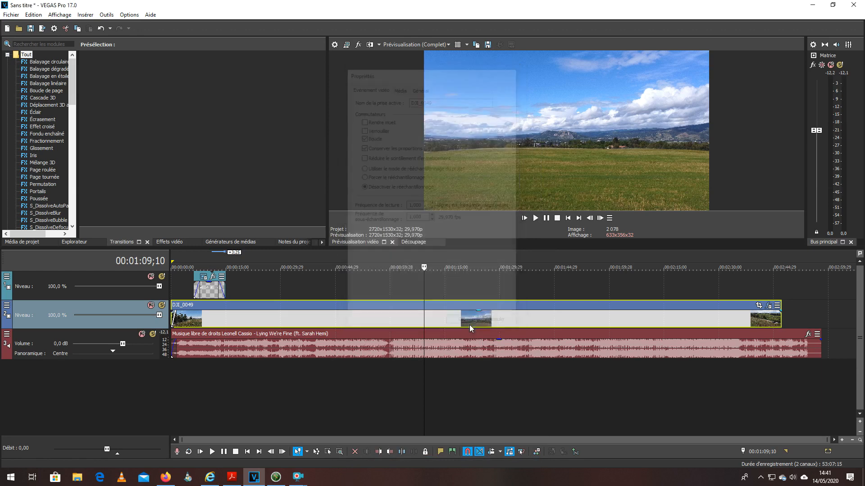
Trim about 6;09 off the end of the DJI_0049 clip and shorten the music to end with it, with an audio fade-out.
drag(819, 353, 765, 337)
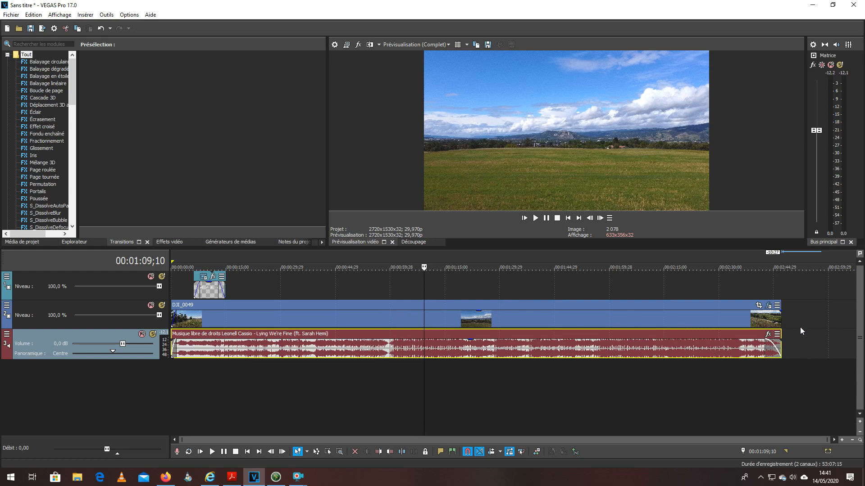
drag(779, 316, 758, 320)
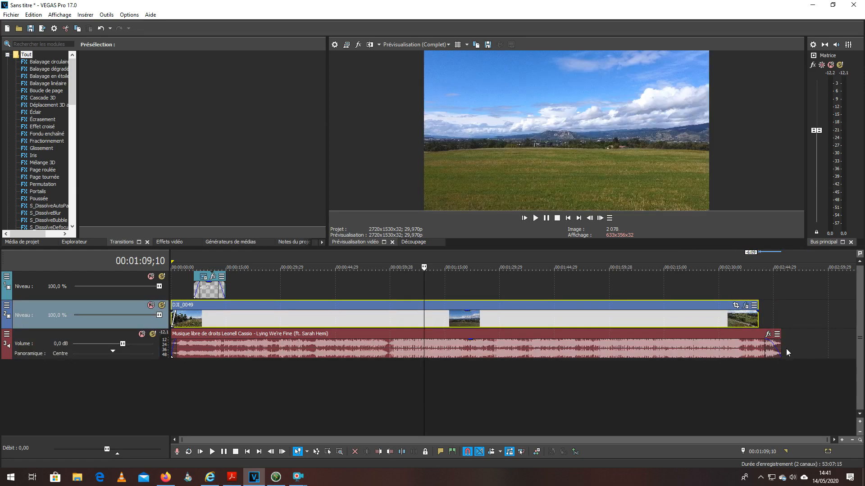
drag(781, 349, 756, 352)
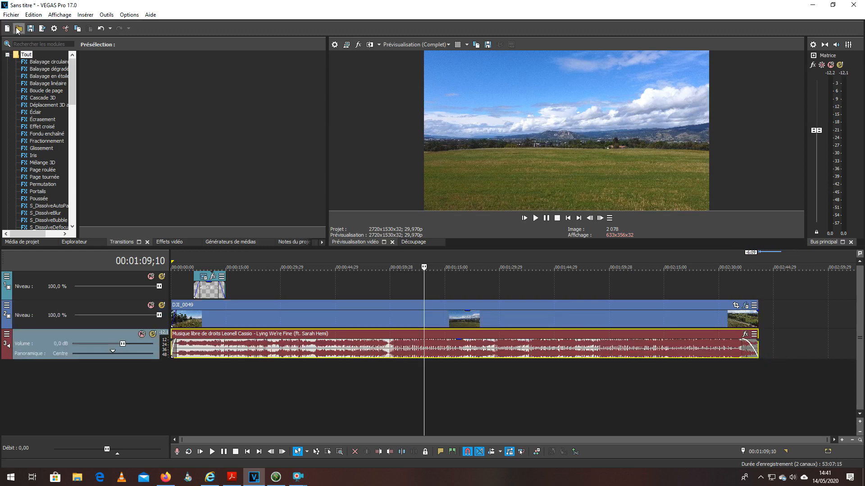
Import the DJI_0050 clip and place it directly after the end of the DJI_0049 clip on the same track.
click(18, 29)
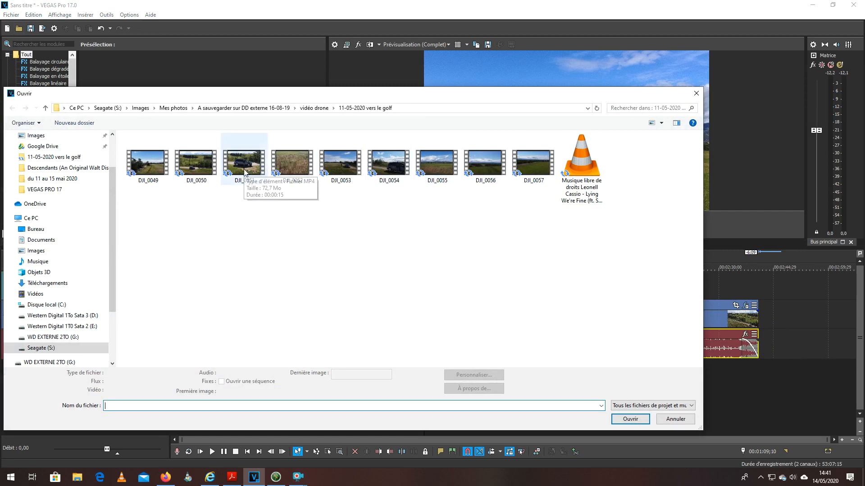
click(206, 172)
double_click(205, 172)
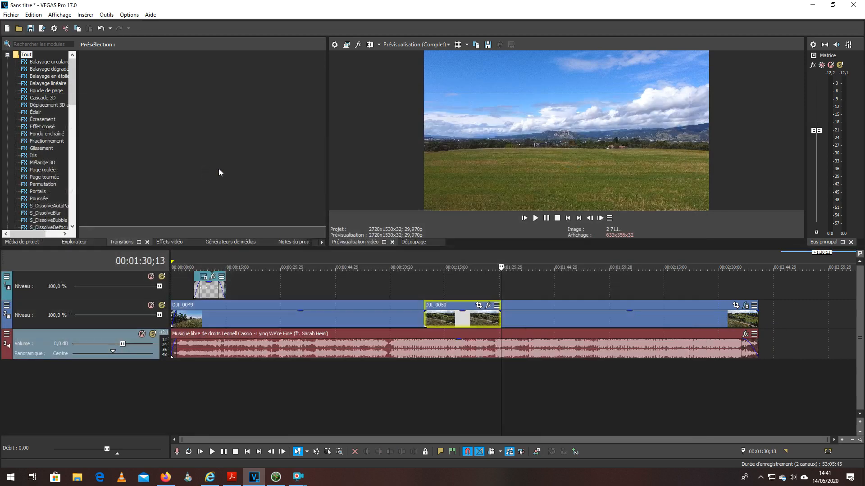
drag(445, 307, 780, 317)
drag(788, 436, 843, 436)
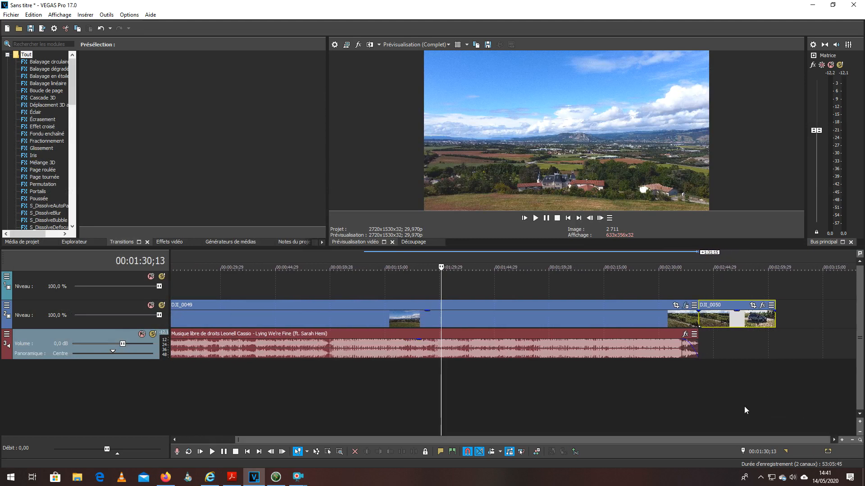
Play back the cut between the DJI_0049 and DJI_0050 clips, with the speaker volume set to 27.
click(678, 264)
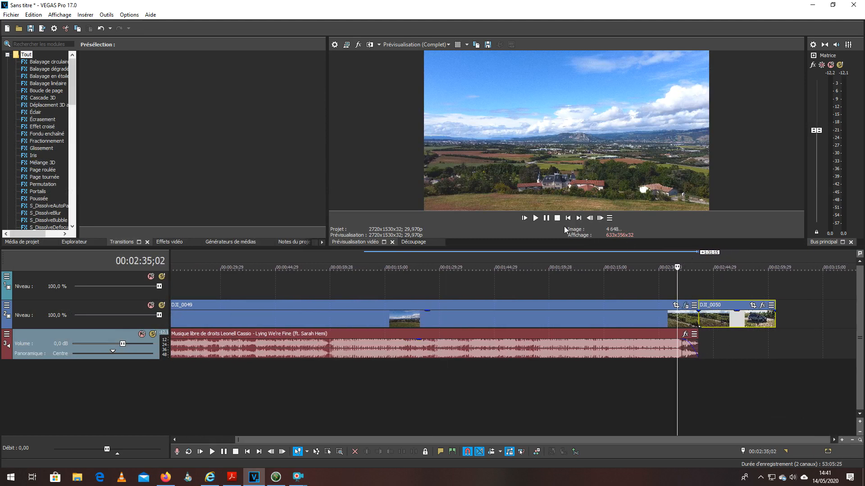
click(535, 219)
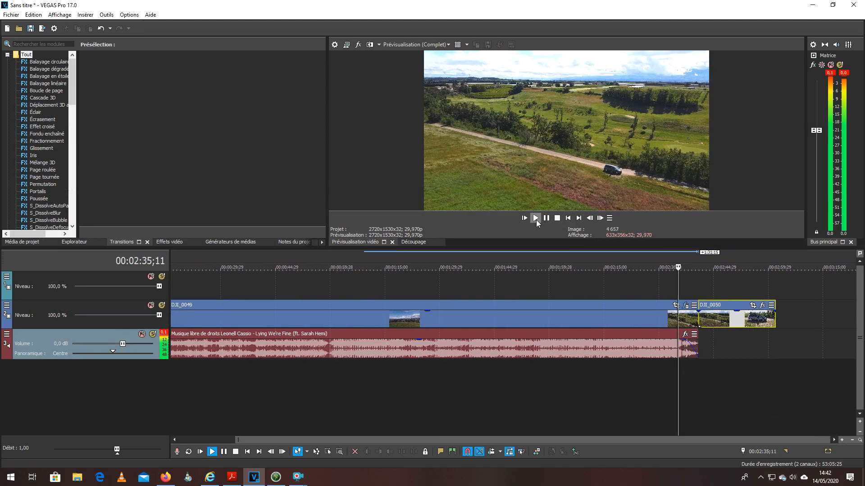
click(792, 477)
drag(782, 455, 760, 455)
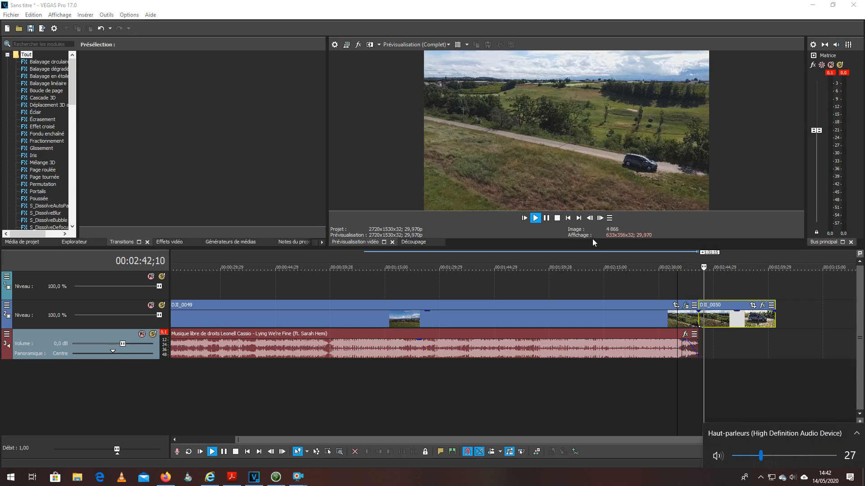
click(557, 219)
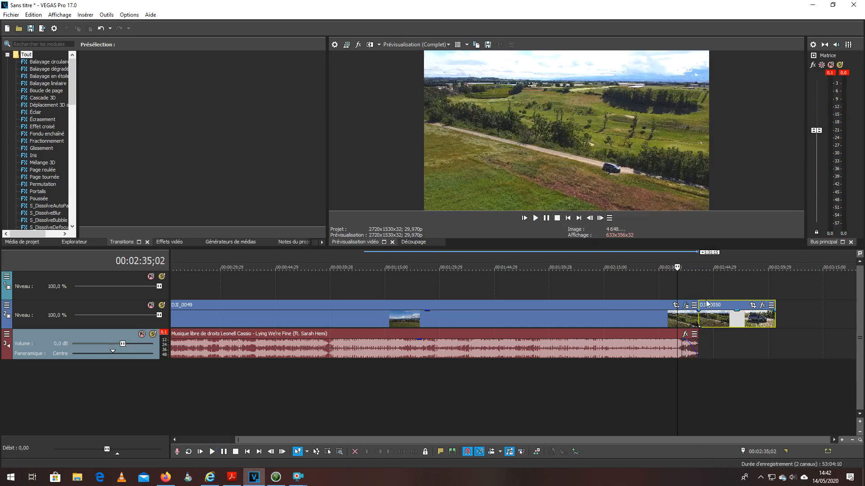
Overlap the start of DJI_0050 with the end of DJI_0049 by about 2;10 as a crossfade, and play it back.
drag(736, 304, 728, 306)
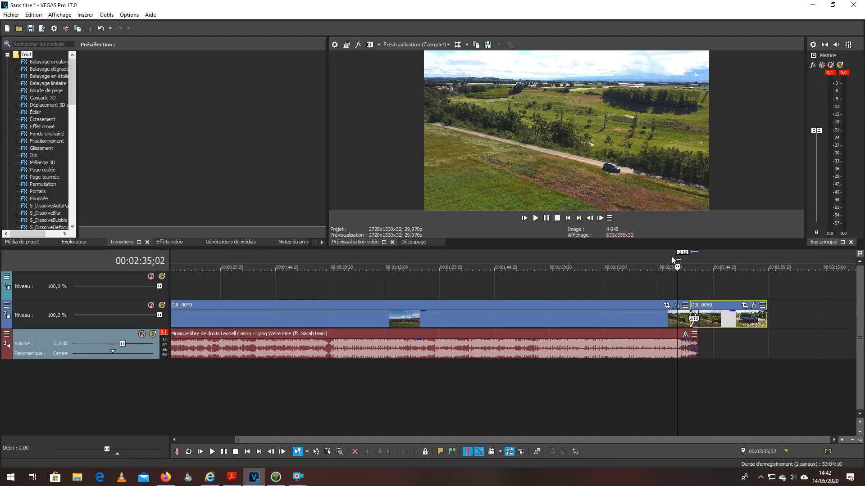
click(671, 255)
click(536, 218)
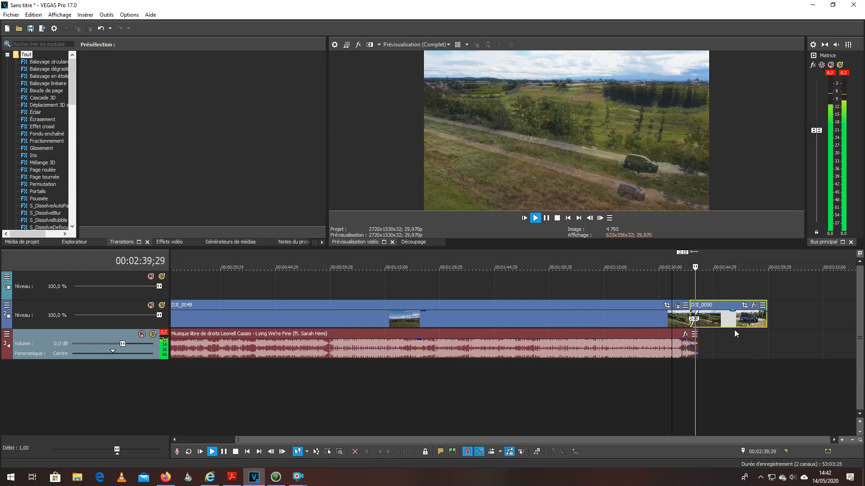
Copy the DJI_0049 clip's event attributes onto the DJI_0050 clip and add a fade-out at the end of DJI_0050.
click(556, 218)
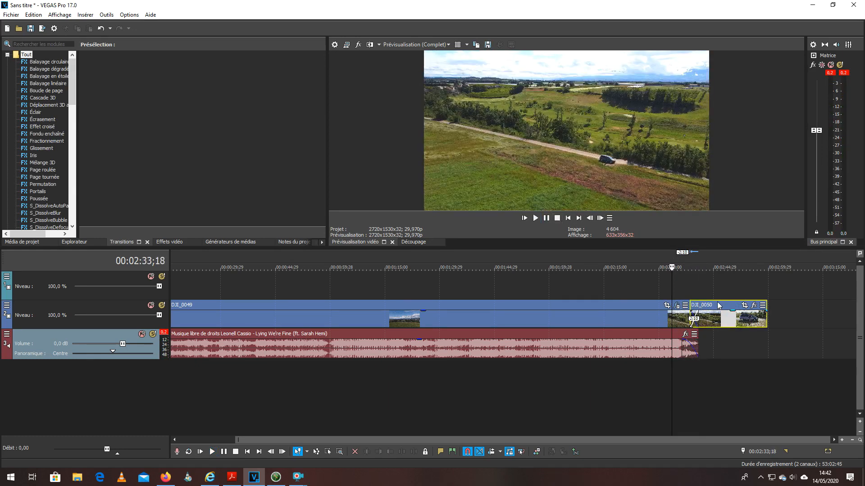
click(713, 260)
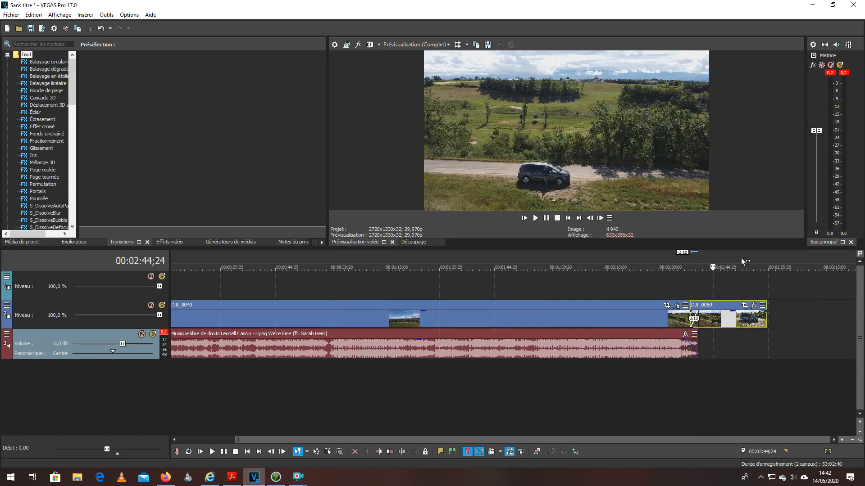
click(558, 306)
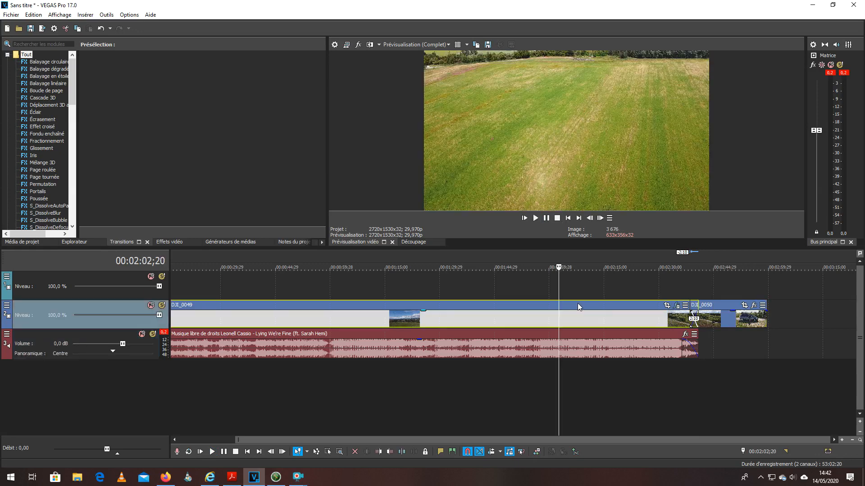
right_click(579, 307)
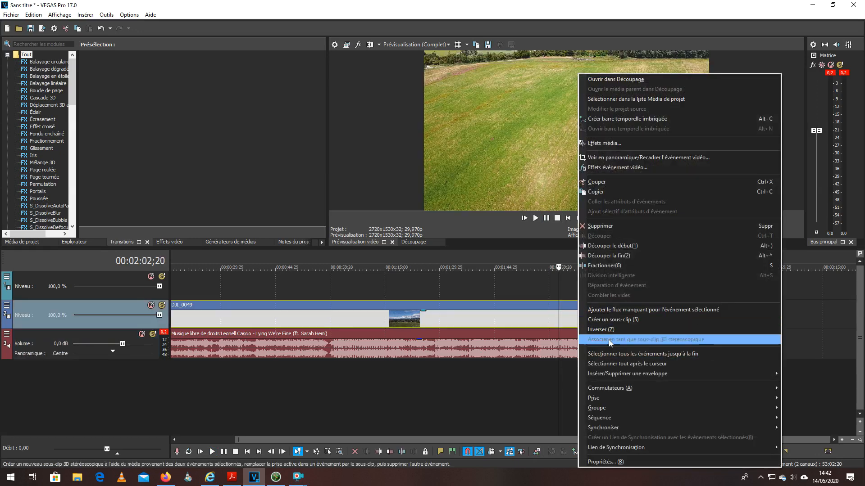
click(609, 193)
click(718, 304)
right_click(722, 301)
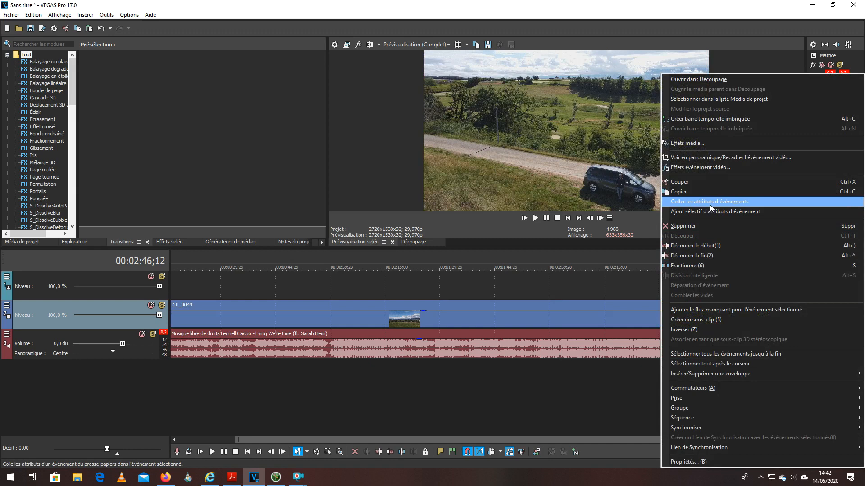
click(709, 205)
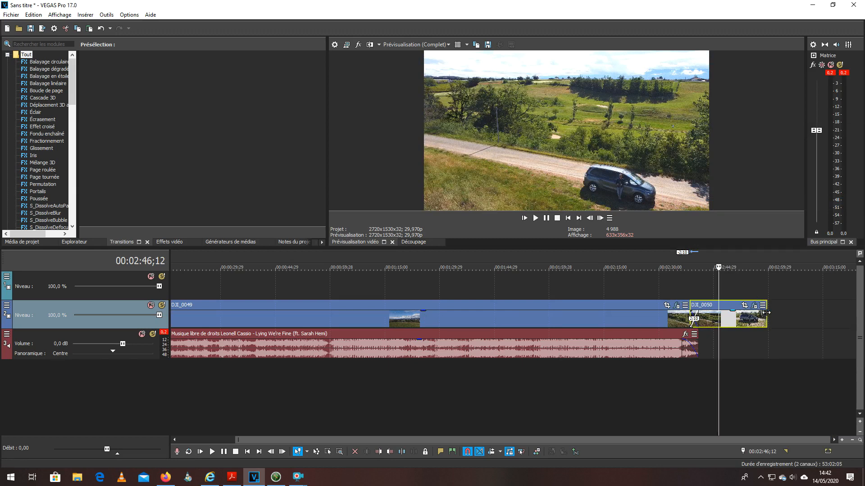
drag(766, 310, 753, 311)
Split the DJI_0049 clip at 00:01:24;26.
click(360, 308)
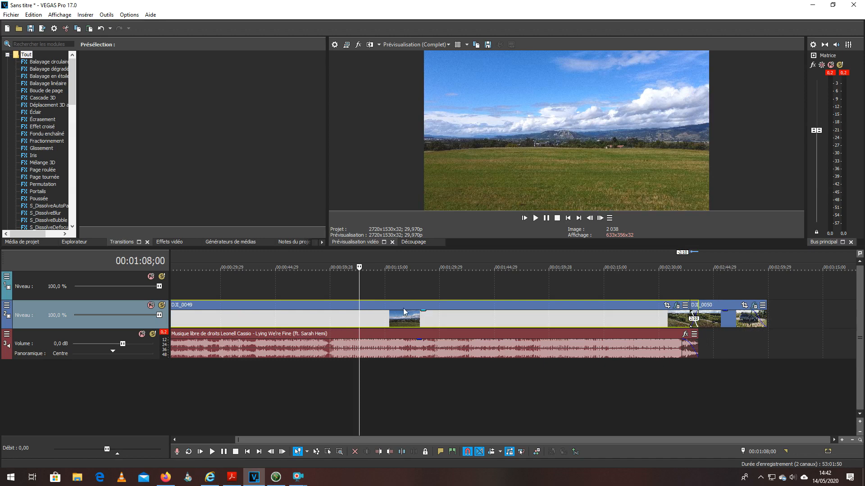
click(388, 262)
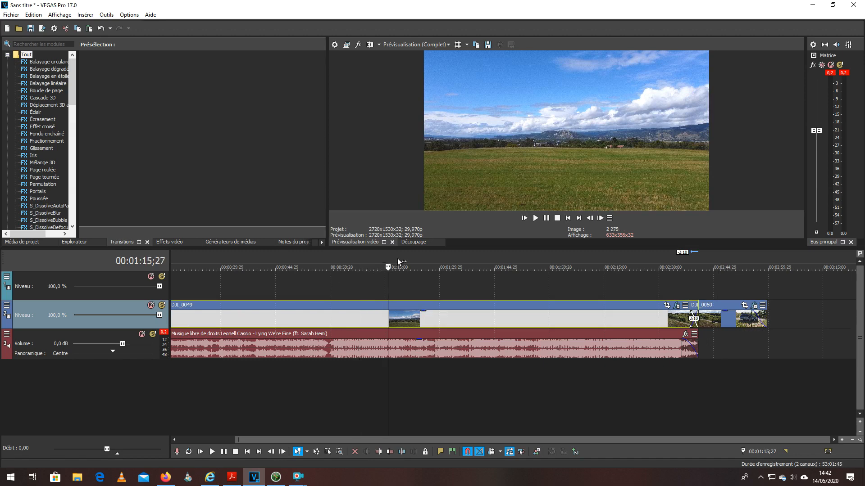
click(420, 259)
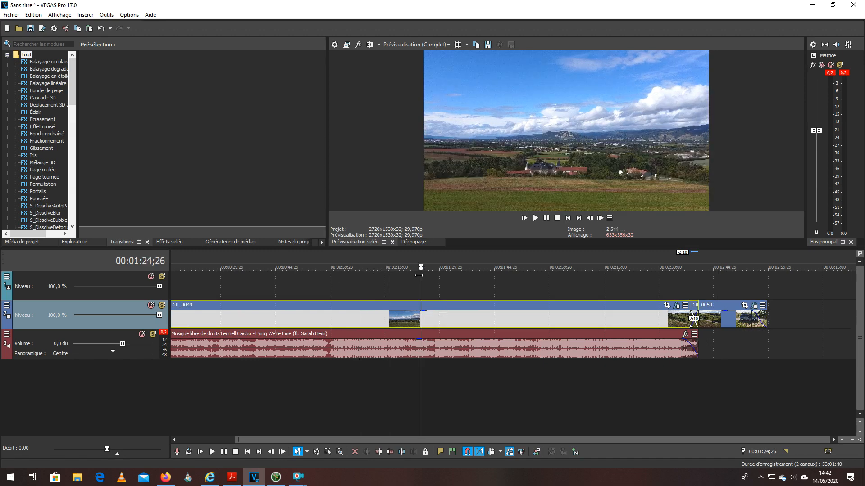
click(402, 453)
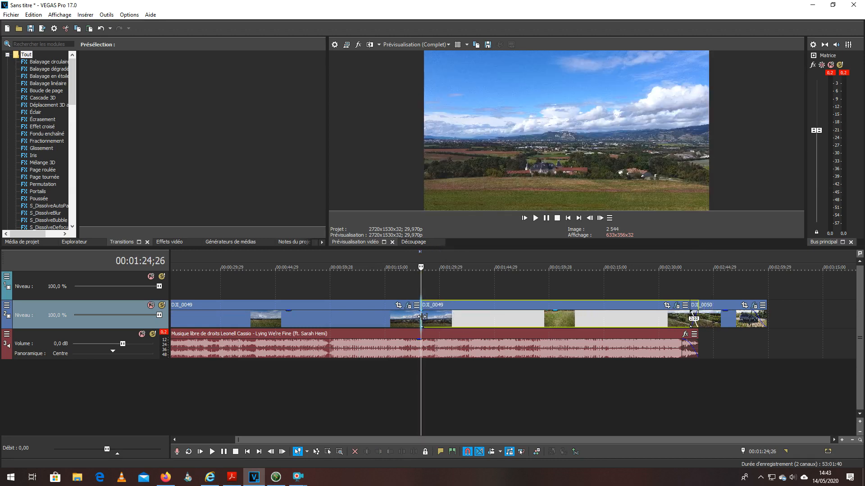
Cut about 10;07 from the second DJI_0049 part, keeping it against the first, and place DJI_0050 directly after its end without overlap.
drag(422, 315, 464, 308)
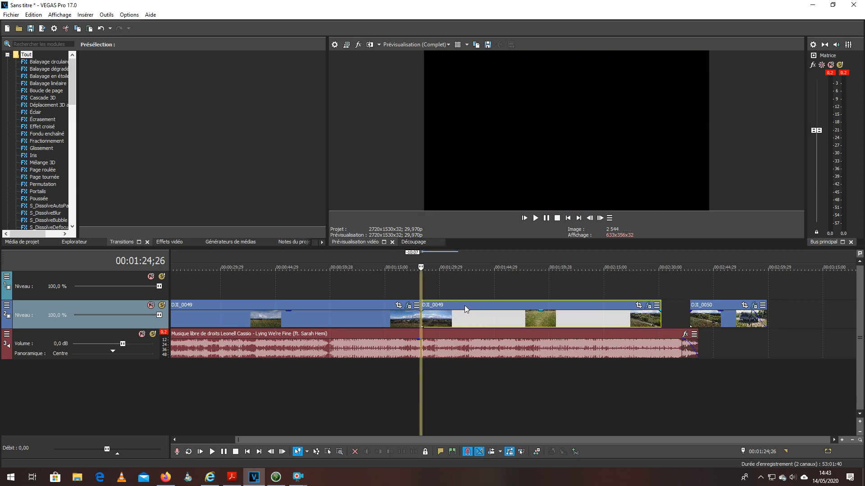
drag(703, 303, 673, 304)
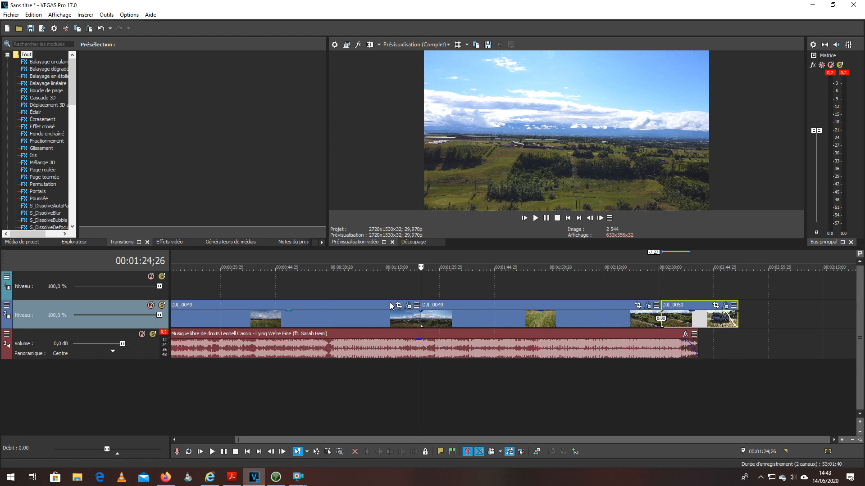
Extend the music to the end of DJI_0050 and move the title clip about 5;05 earlier.
click(374, 285)
drag(699, 351, 738, 355)
drag(434, 440, 358, 452)
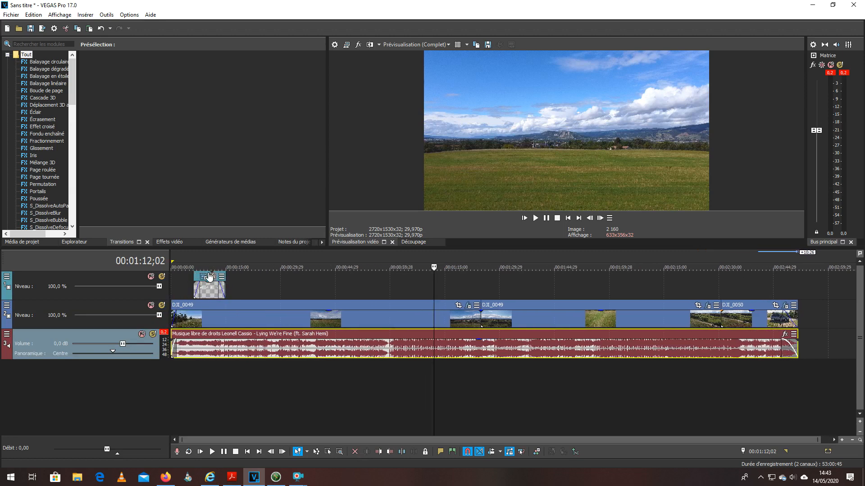
drag(198, 278, 178, 276)
Trim about 13;20 off the end of the DJI_0050 clip and play back the ending from 00:02:28;16.
click(753, 304)
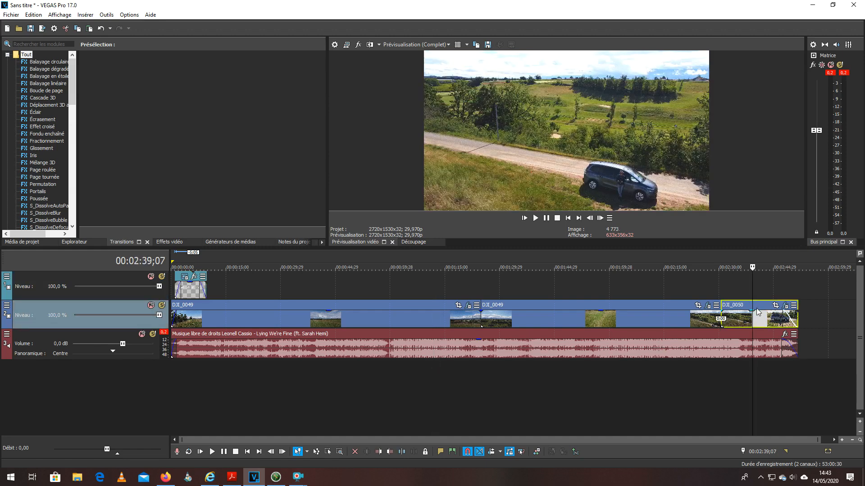
drag(762, 302, 764, 305)
drag(797, 321, 746, 322)
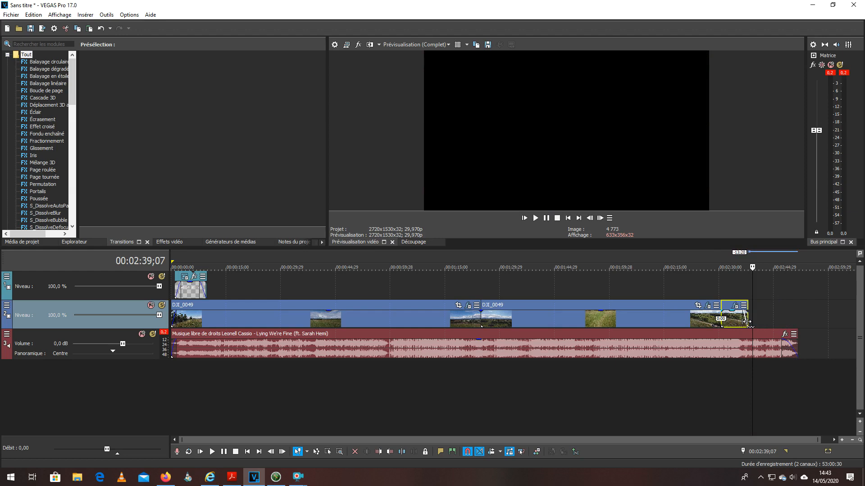
click(713, 259)
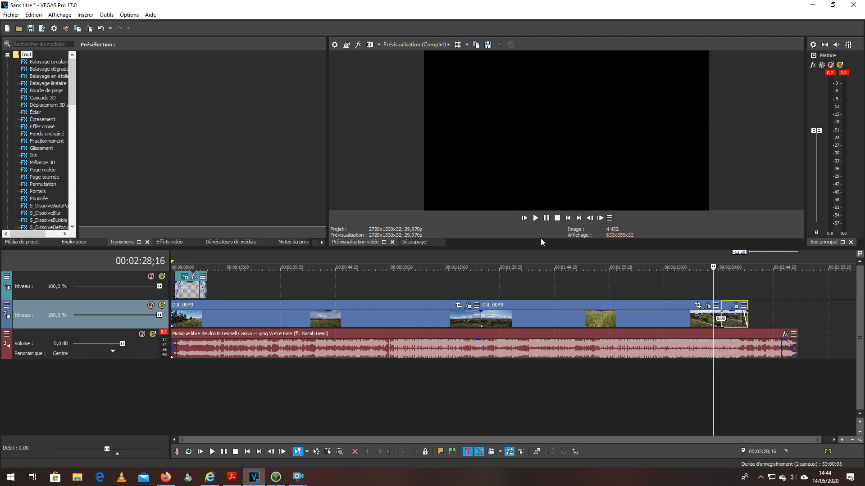
click(536, 218)
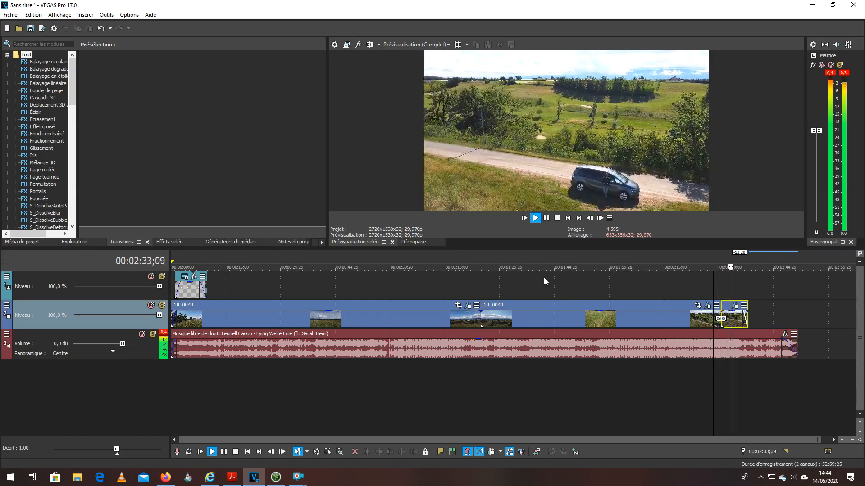
click(557, 219)
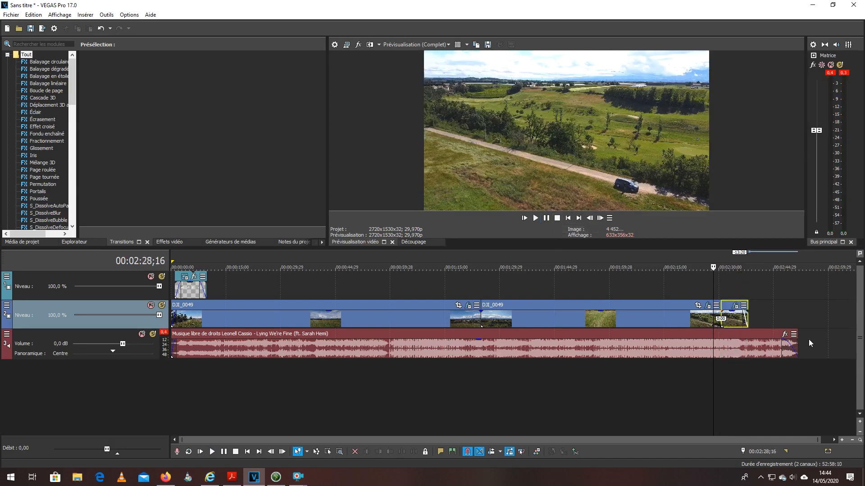
Shorten the music to end with the DJI_0050 clip and play the project from the beginning.
drag(797, 339, 748, 345)
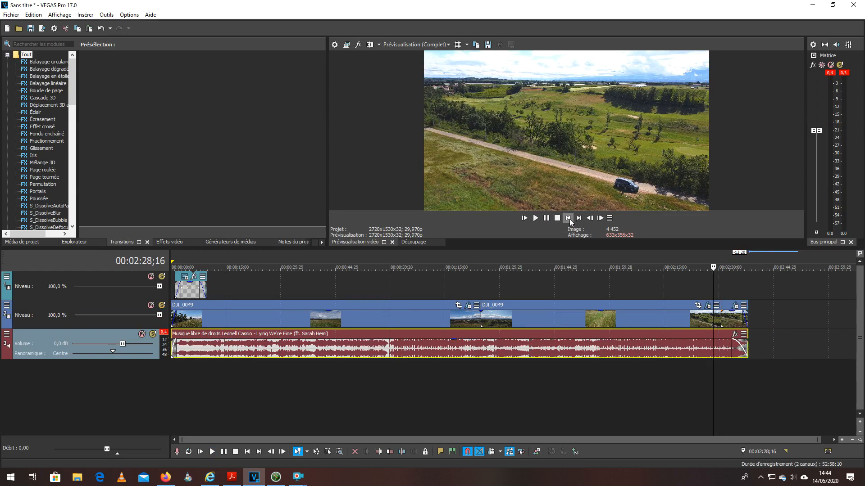
click(568, 218)
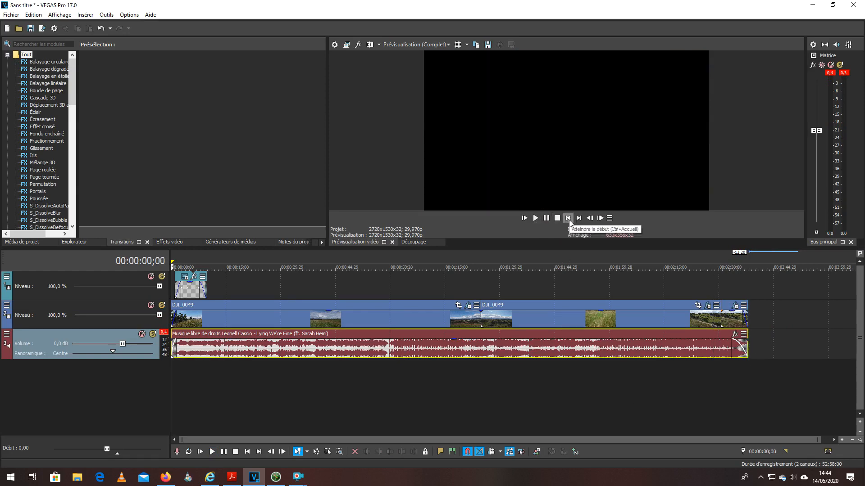
click(536, 219)
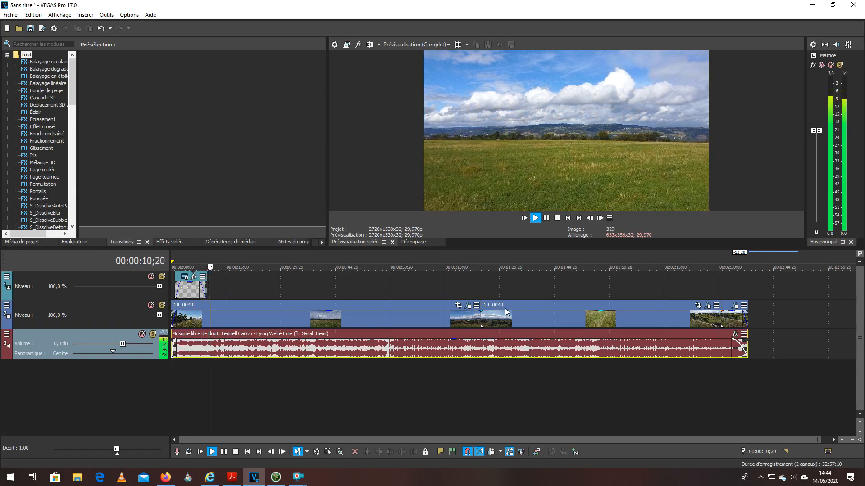
click(557, 218)
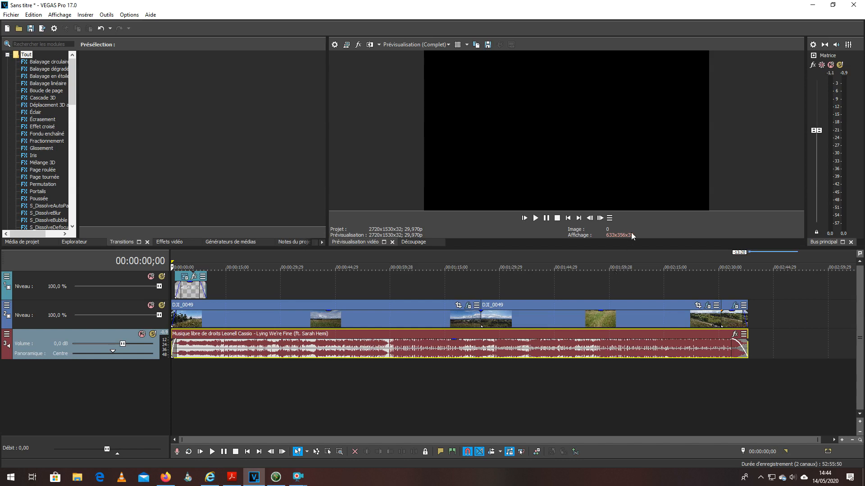
Crop the first DJI_0049 part to a wide frame of about 2708,9 by 1059,9, centred at about 1371,1 and 751,2.
click(272, 253)
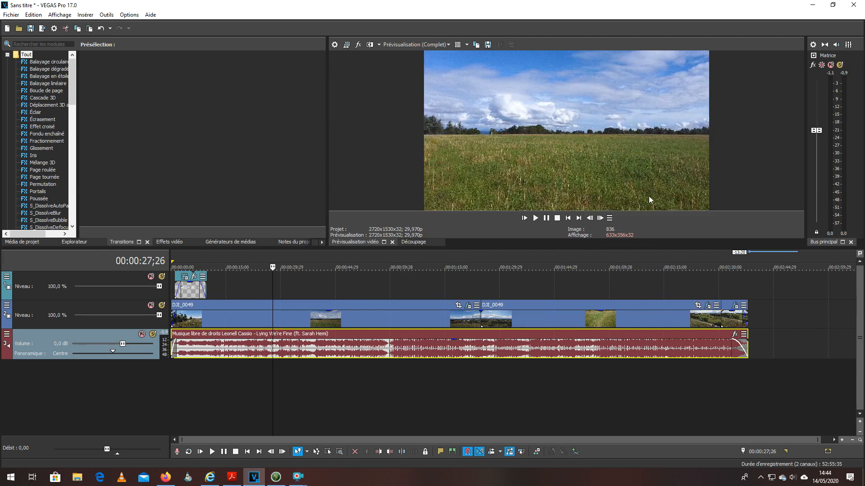
click(364, 307)
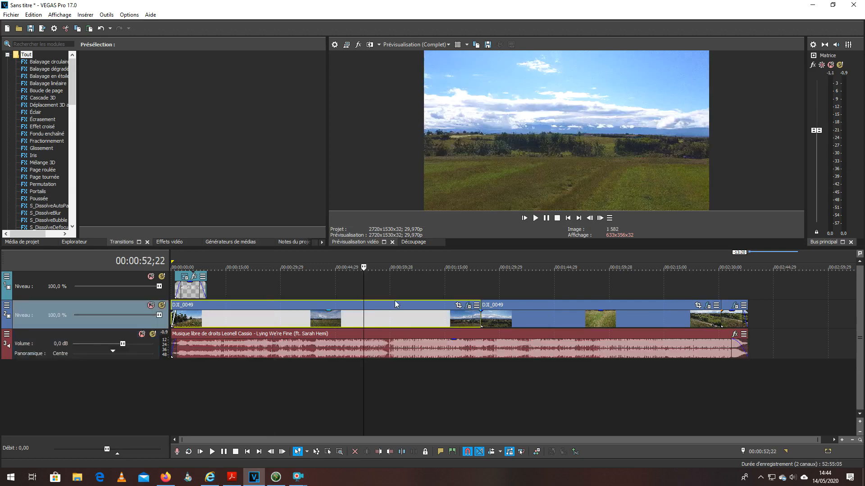
click(458, 307)
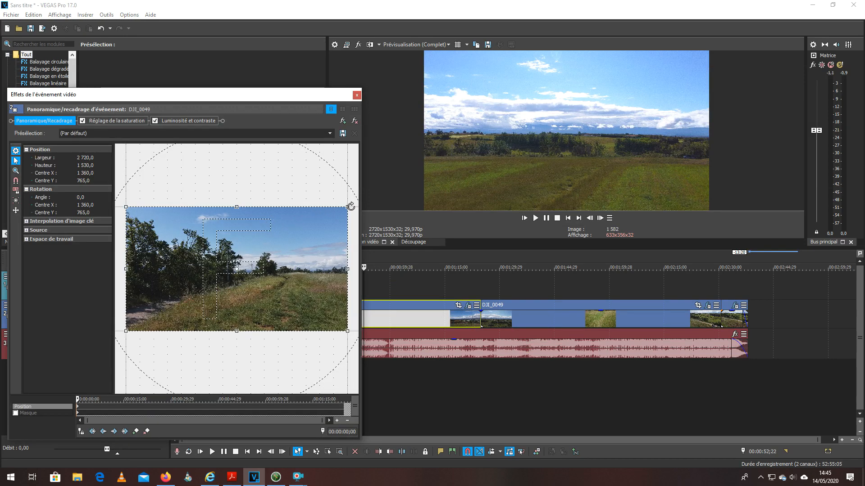
drag(348, 207, 347, 246)
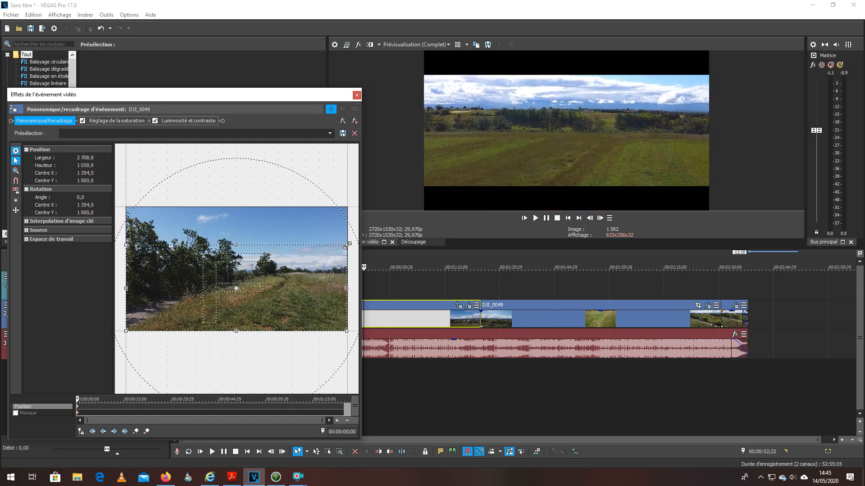
drag(315, 261, 314, 244)
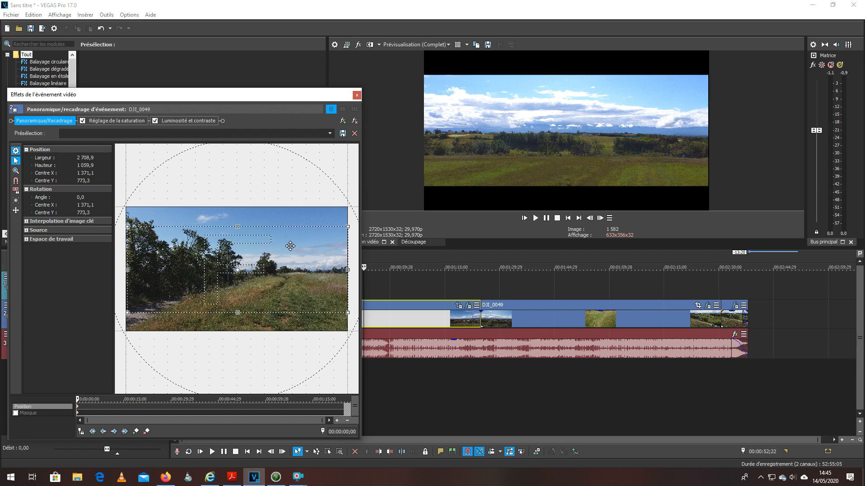
drag(290, 245, 290, 244)
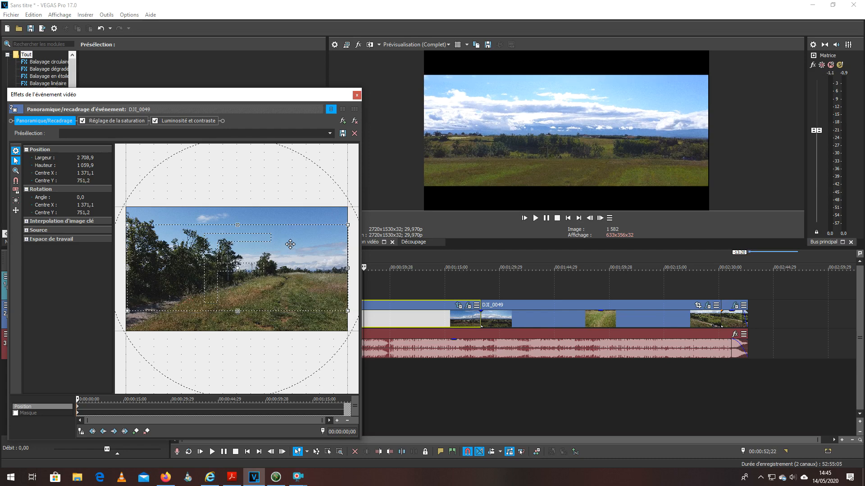
click(356, 95)
Copy the cropped first DJI_0049 part and paste its event attributes onto both the second DJI_0049 part and DJI_0050.
click(415, 257)
click(526, 260)
click(731, 258)
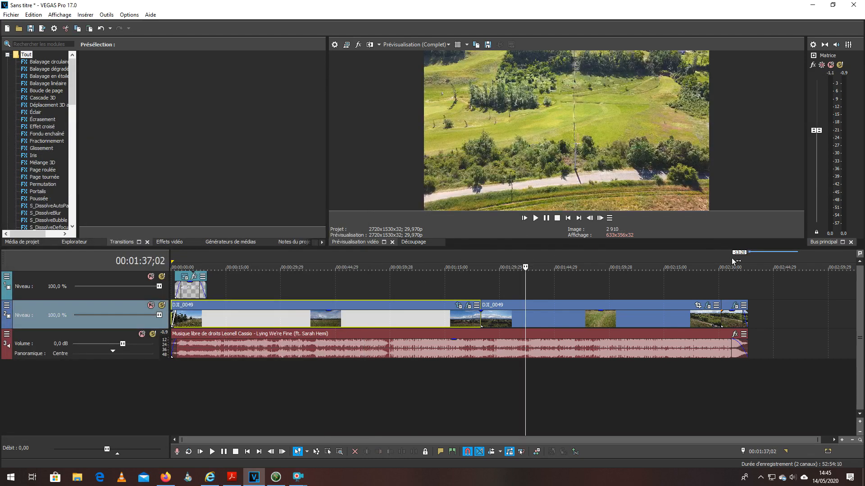
click(555, 255)
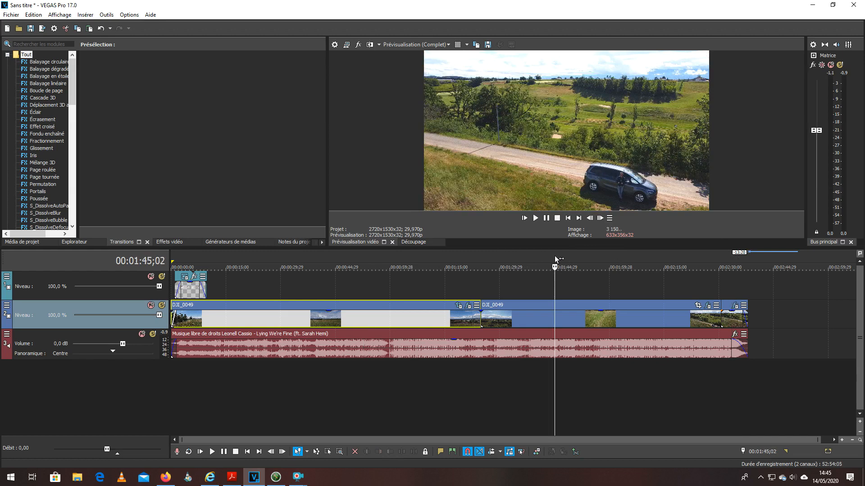
click(391, 260)
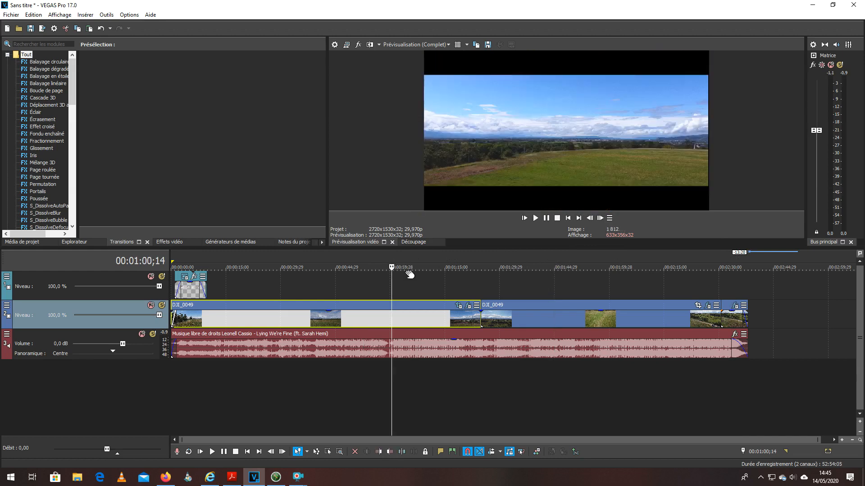
right_click(406, 305)
click(456, 190)
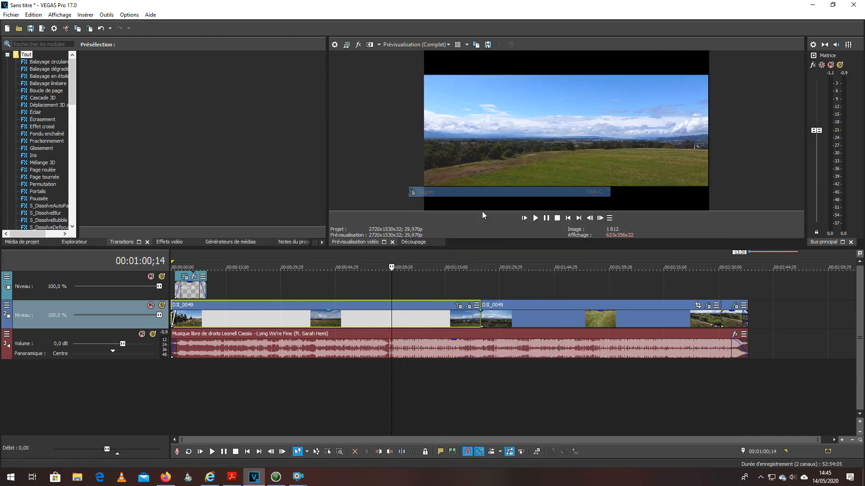
click(544, 304)
ctrl+click(729, 303)
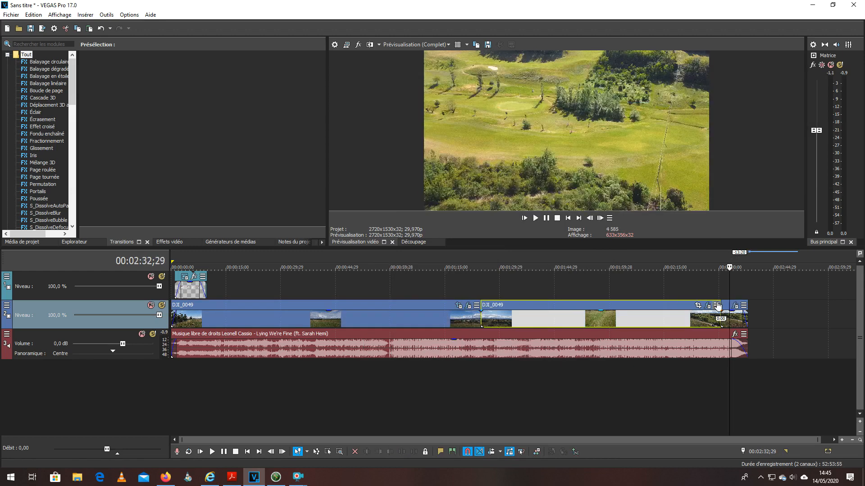
right_click(674, 306)
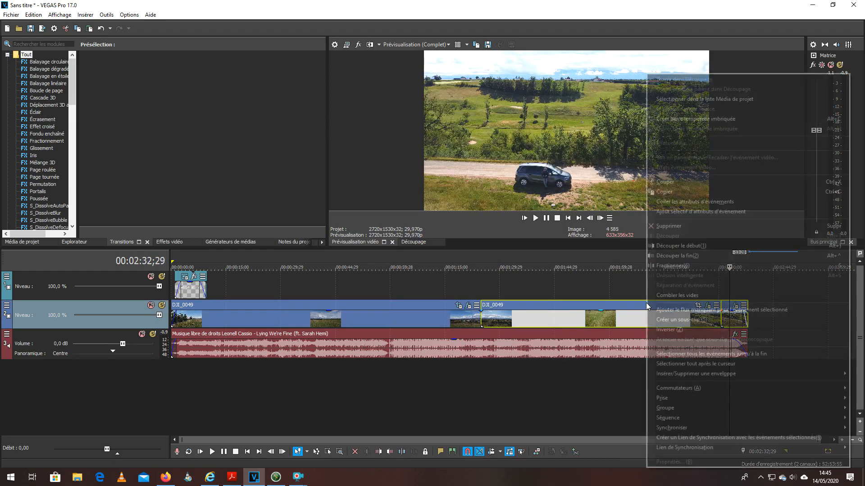
click(692, 203)
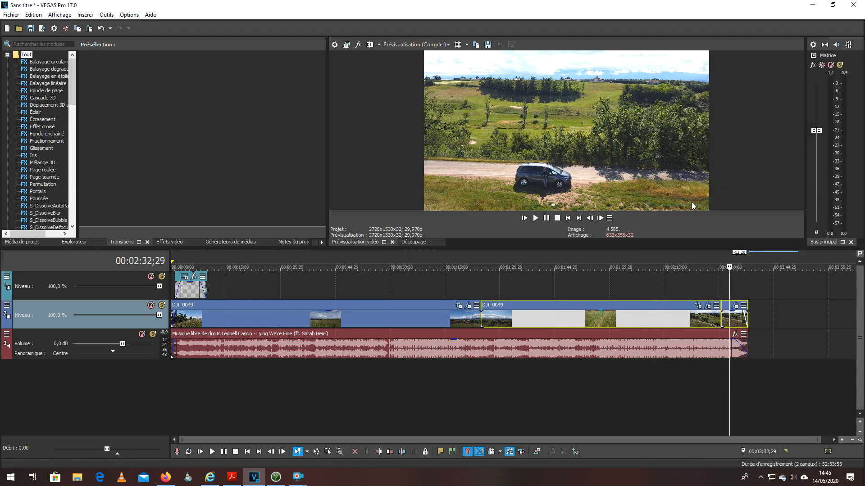
Check the cropped frame around 00:01:39;01 and 00:01:07;14, and return the playhead to the start of the project.
click(533, 260)
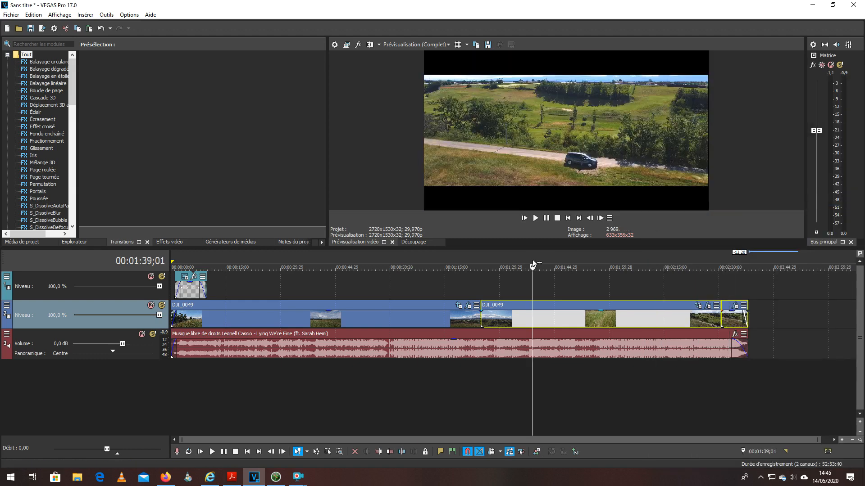
click(417, 260)
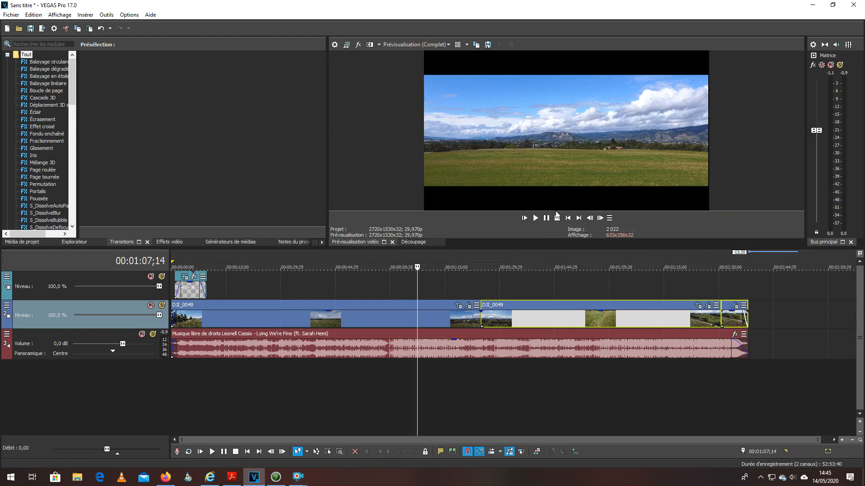
click(568, 218)
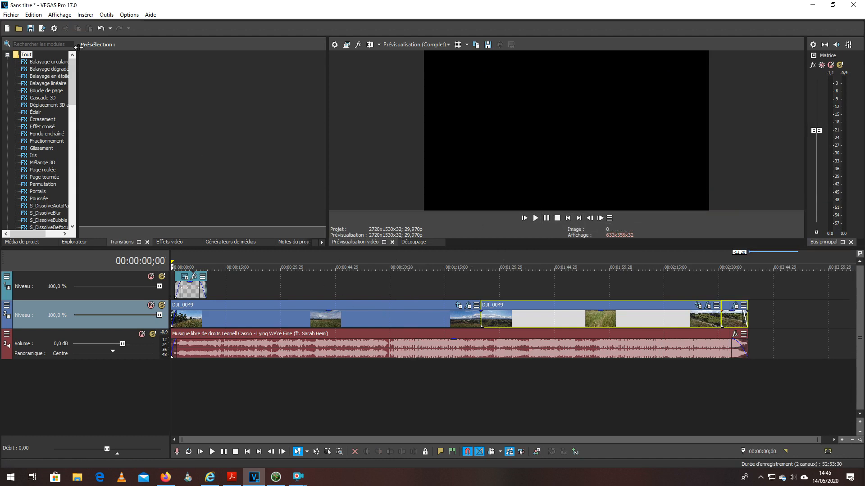
Render the project as dji.mp4 in MAGIX AVC/AAC MP4 format with the Internet HD 1080p 29,97 fps template.
click(11, 15)
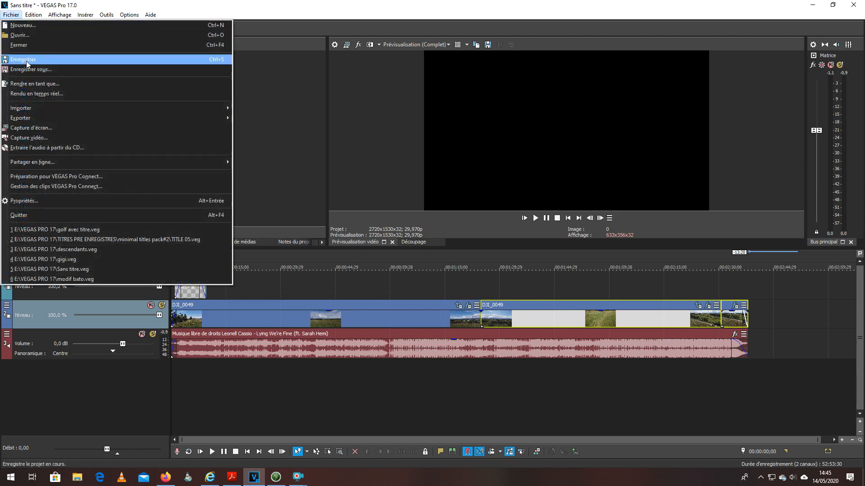
click(30, 82)
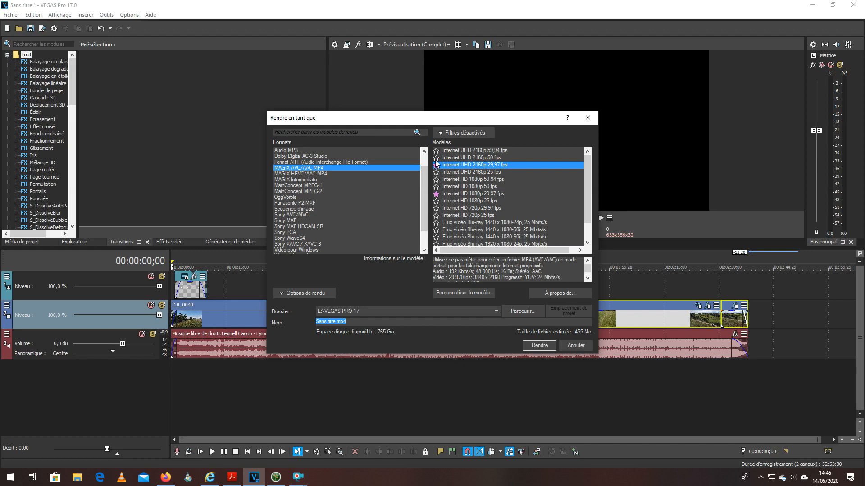
click(471, 194)
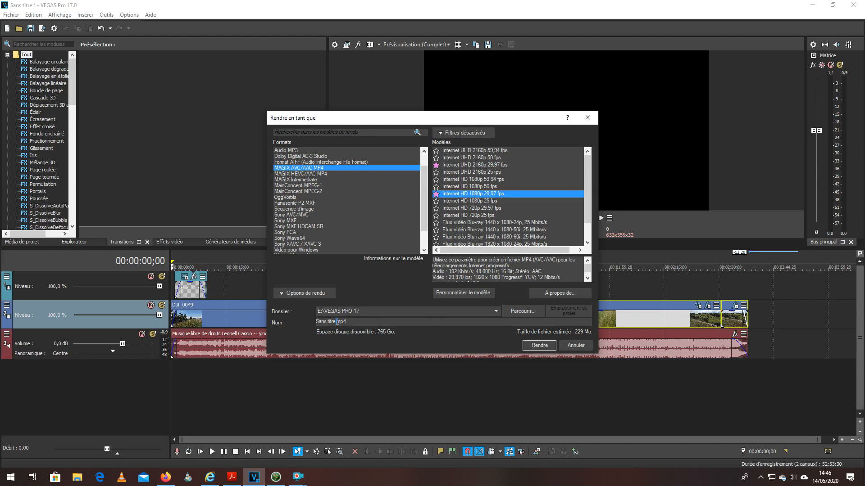
drag(335, 321, 301, 321)
text(dji)
click(550, 349)
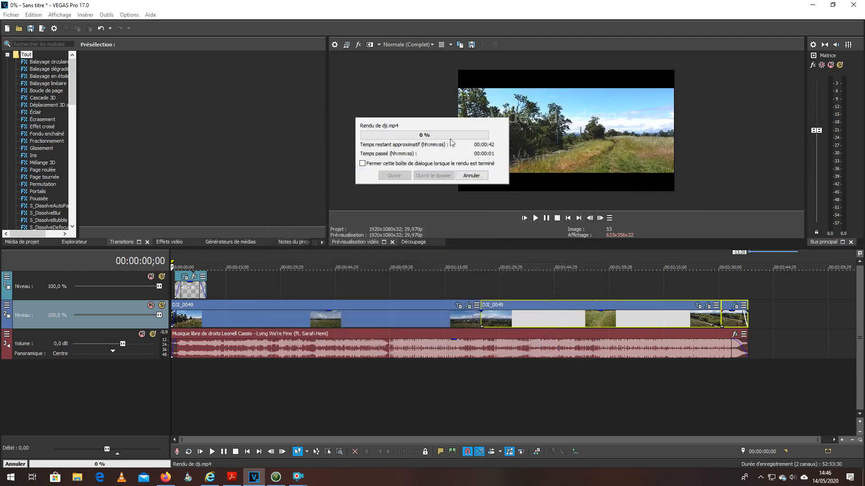